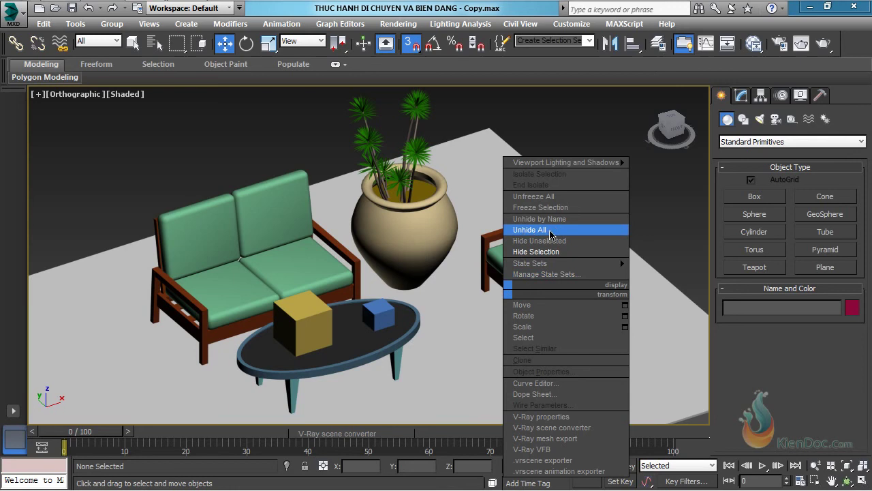
# Step: Unhide all objects in the scene and hide the pink teapot on the yellow box
pyautogui.click(549, 233)
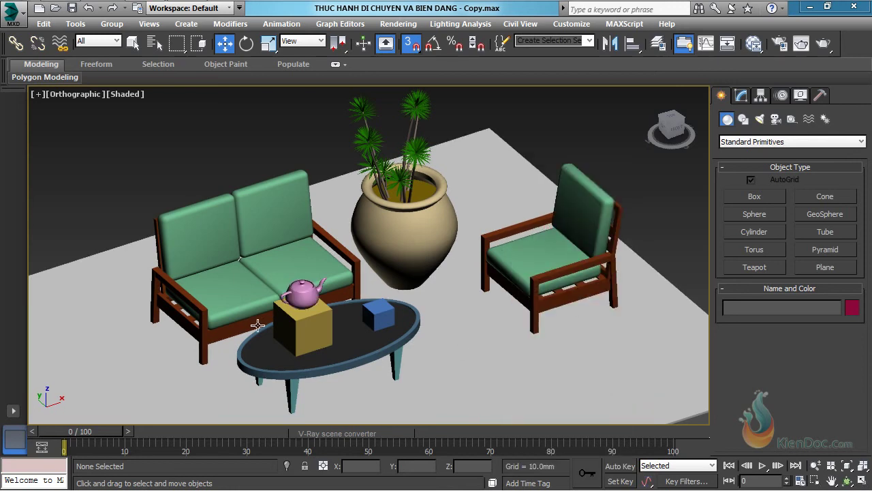
pyautogui.click(304, 292)
pyautogui.rightClick(305, 292)
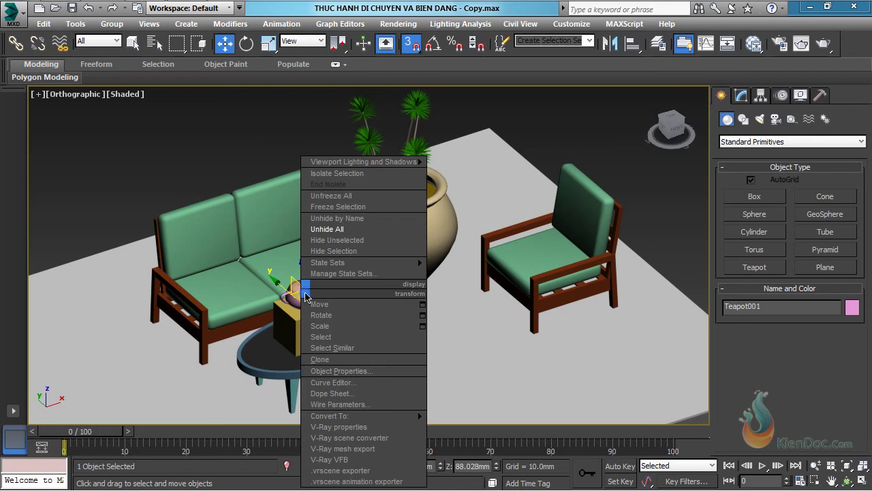
pyautogui.click(342, 252)
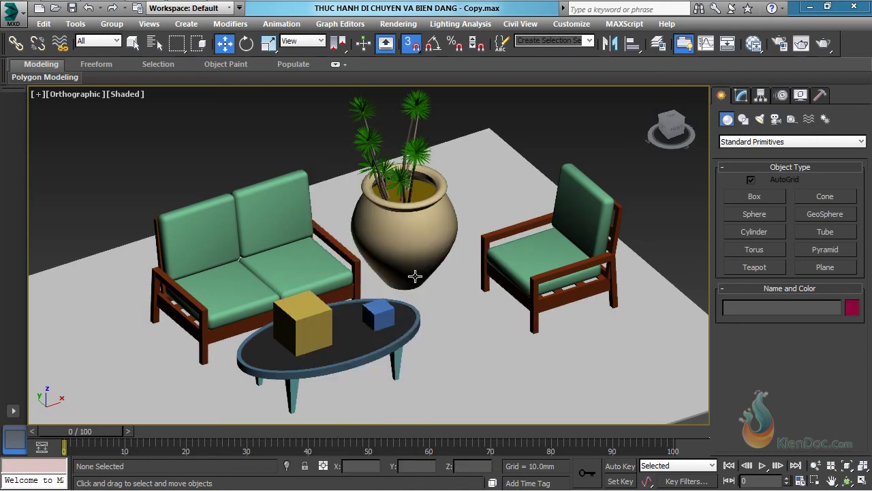
# Step: Unhide all objects and hide everything except the pink teapot using Hide Unselected
pyautogui.rightClick(357, 278)
pyautogui.click(383, 211)
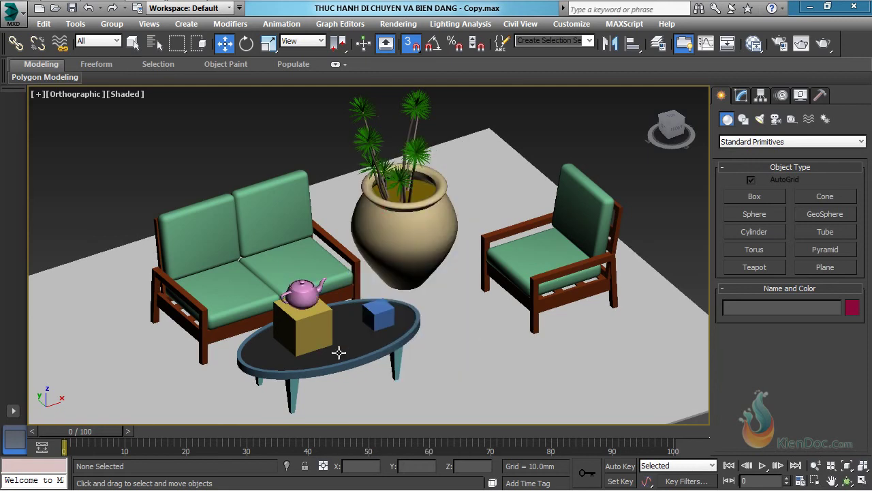
pyautogui.click(304, 291)
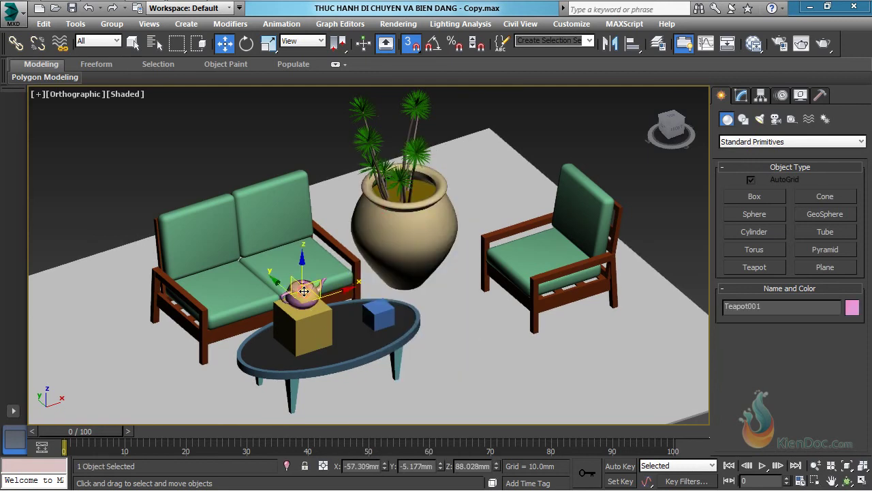
pyautogui.rightClick(304, 291)
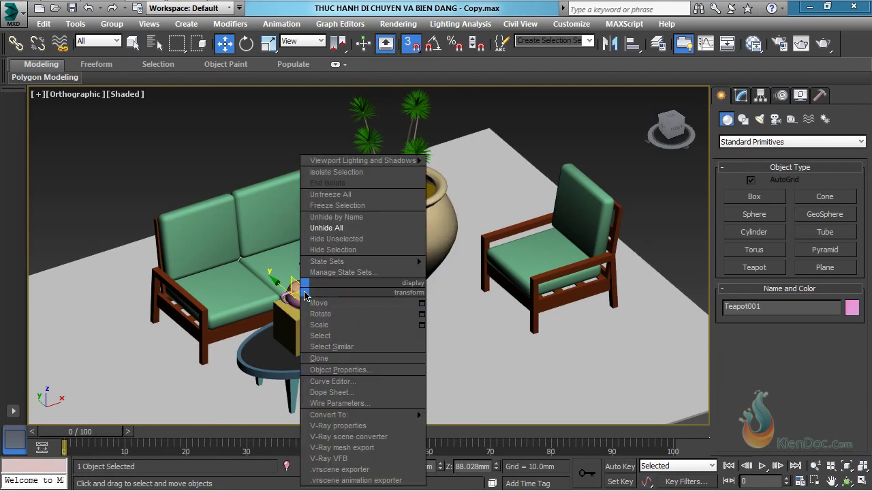
pyautogui.click(347, 240)
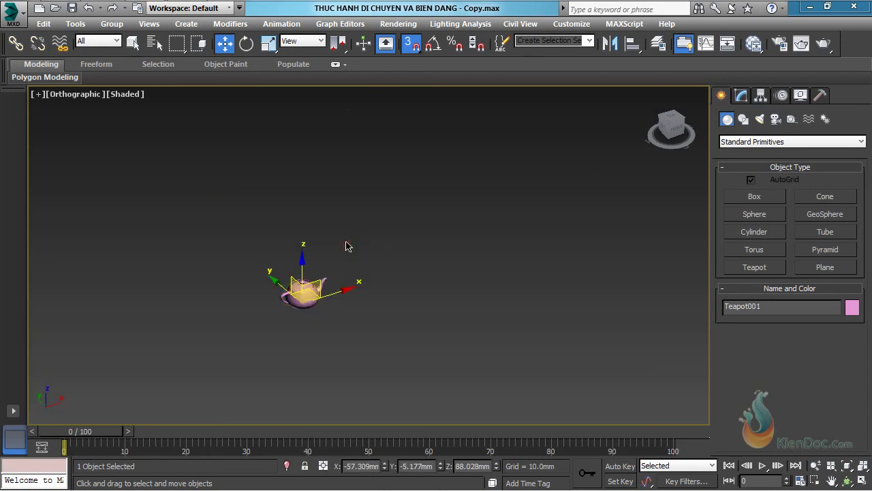
# Step: Unhide all objects and hide the pink teapot and the yellow box on the table
pyautogui.rightClick(347, 261)
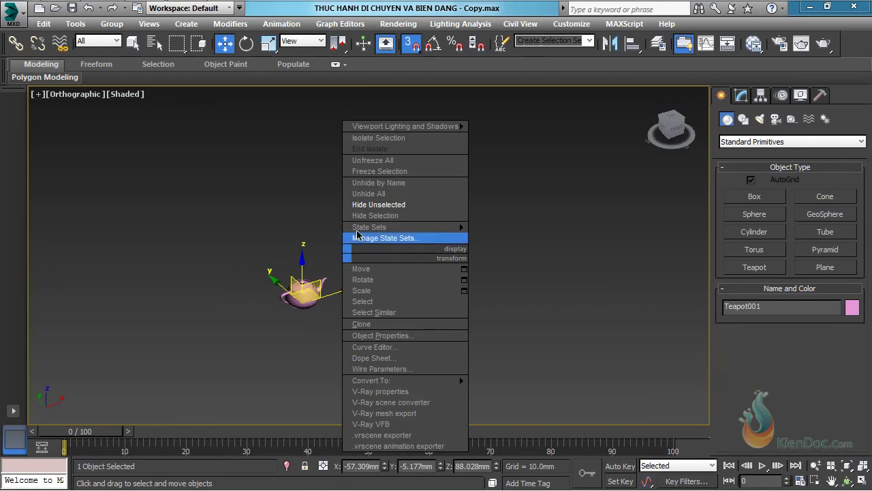
pyautogui.click(370, 191)
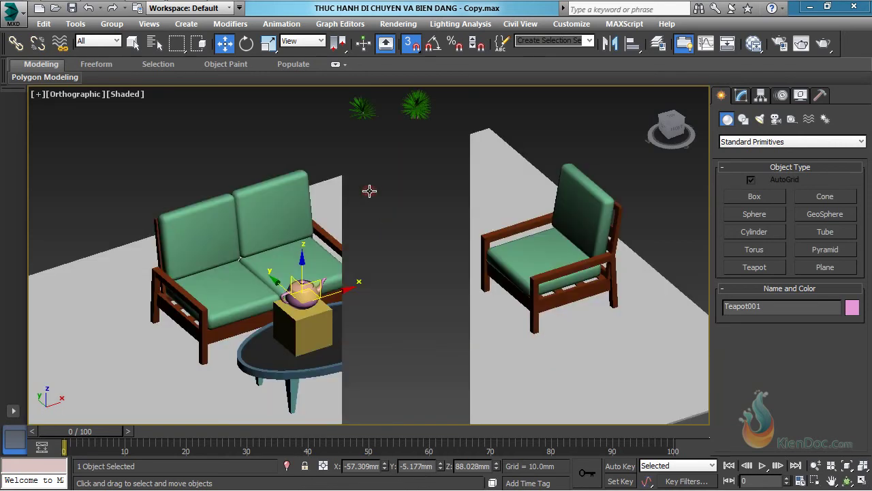
pyautogui.rightClick(306, 296)
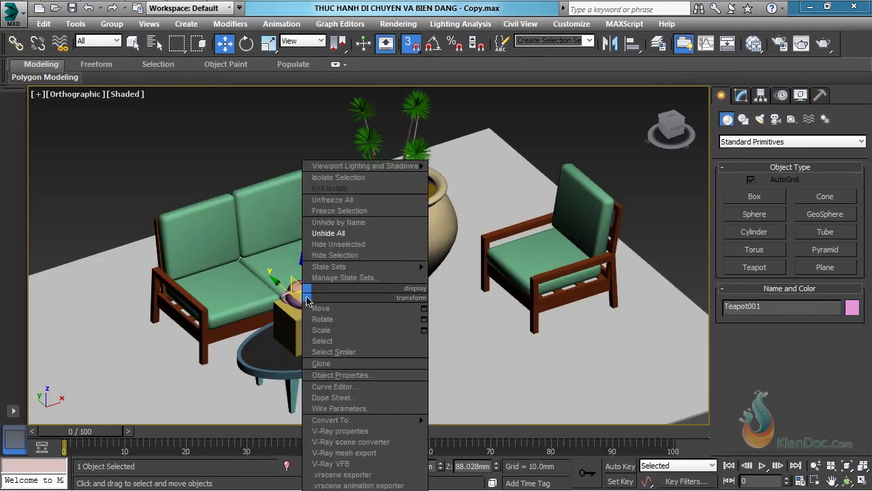
pyautogui.click(336, 257)
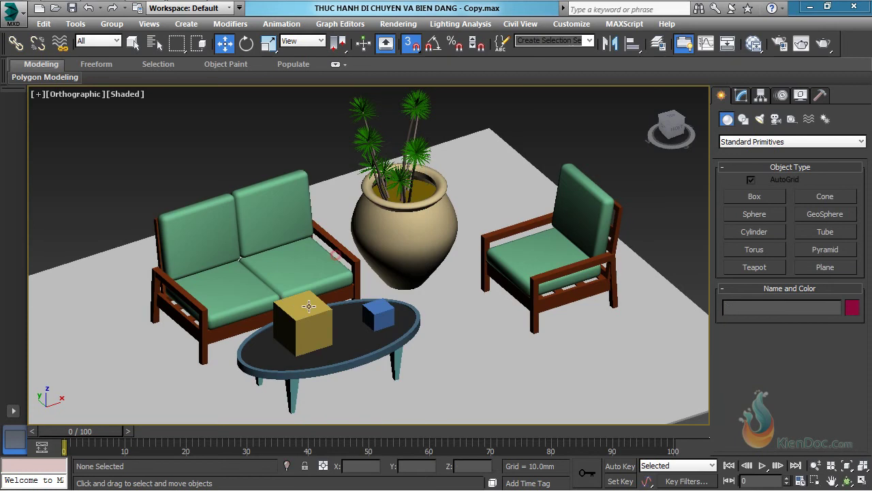
pyautogui.rightClick(303, 312)
pyautogui.click(304, 315)
pyautogui.rightClick(304, 316)
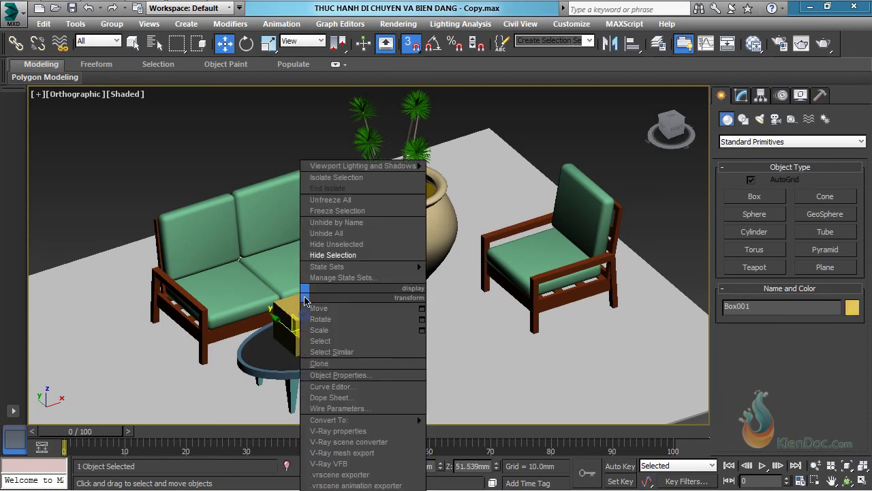
pyautogui.click(332, 256)
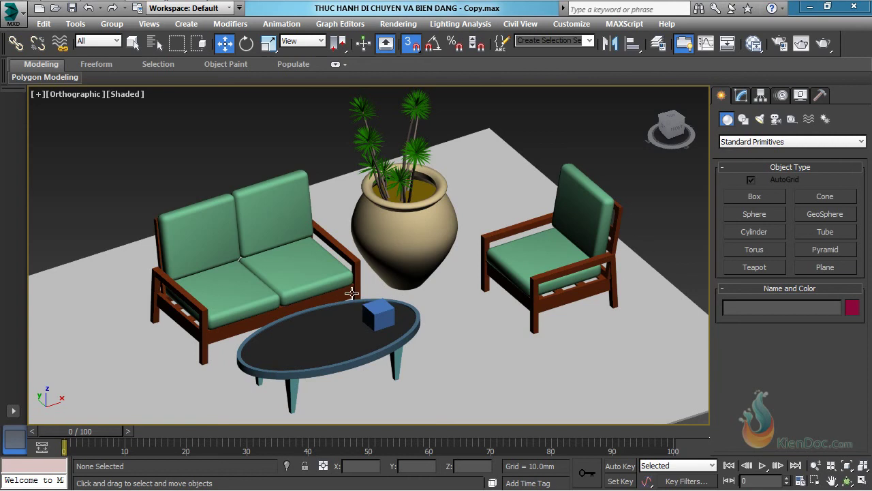
# Step: Open the Unhide by Name list and set it to display all object types
pyautogui.rightClick(340, 297)
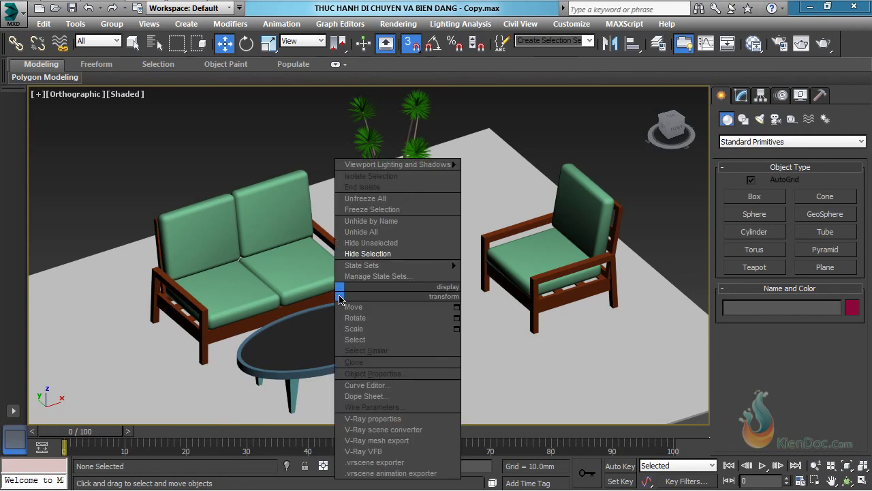
pyautogui.click(362, 222)
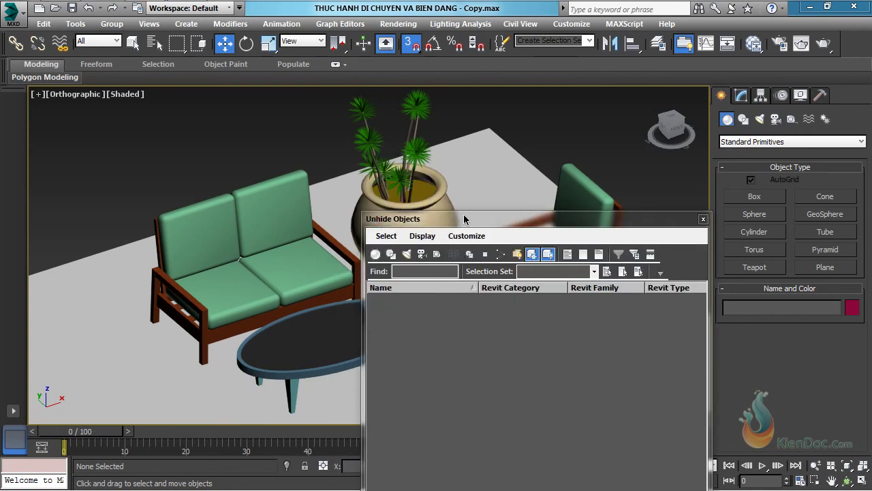
pyautogui.moveTo(465, 217); pyautogui.dragTo(465, 98)
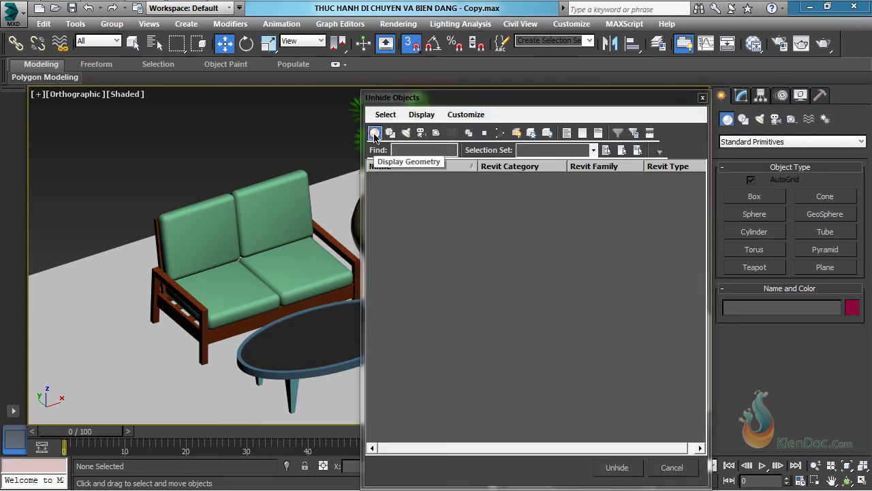
pyautogui.click(375, 133)
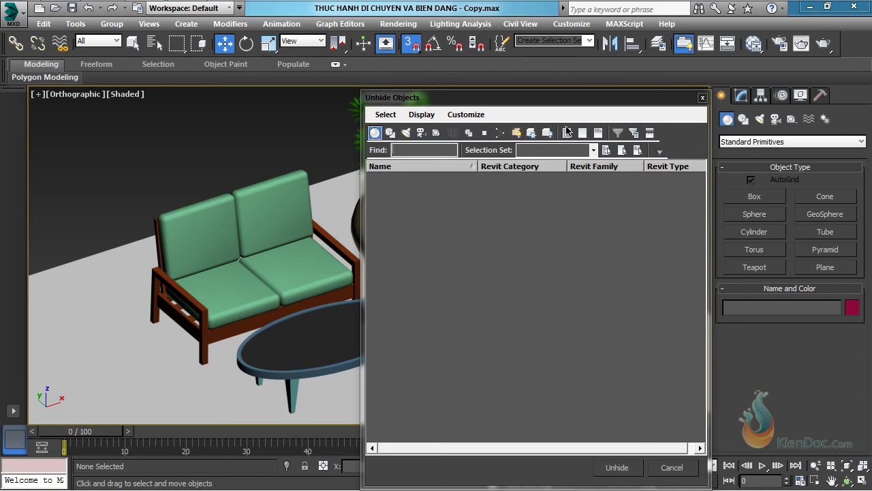
pyautogui.click(566, 133)
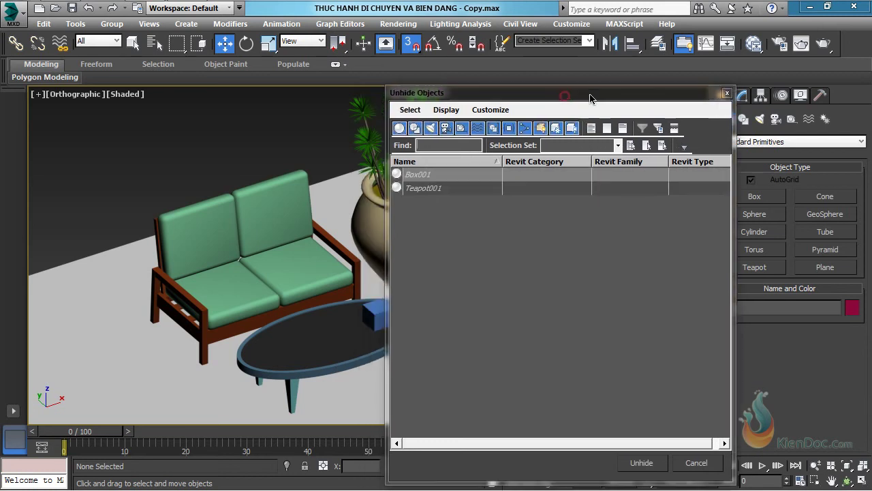
pyautogui.moveTo(569, 98); pyautogui.dragTo(593, 95)
# Step: Unhide Teapot001 by name and bring back the remaining hidden objects with Unhide All
pyautogui.click(419, 178)
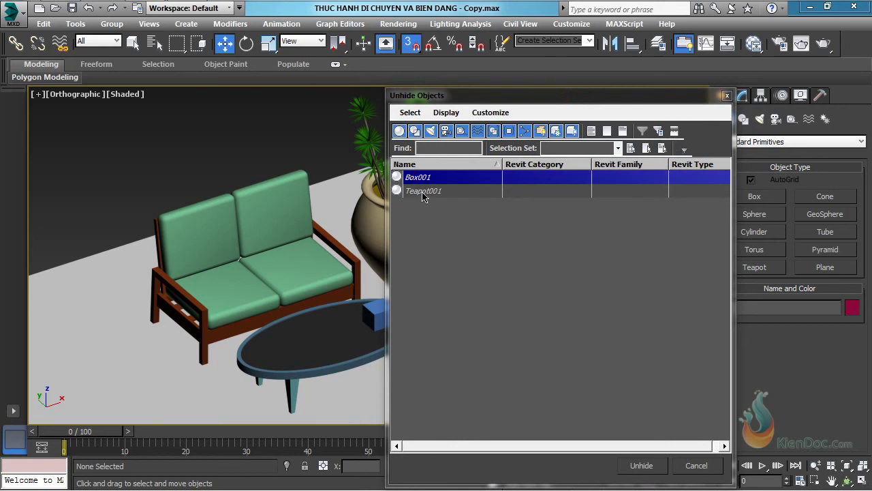
pyautogui.click(426, 194)
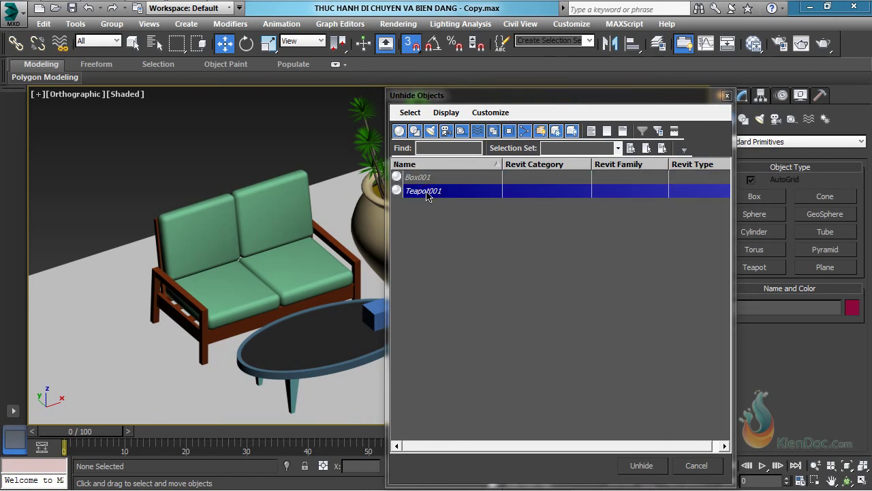
pyautogui.click(642, 465)
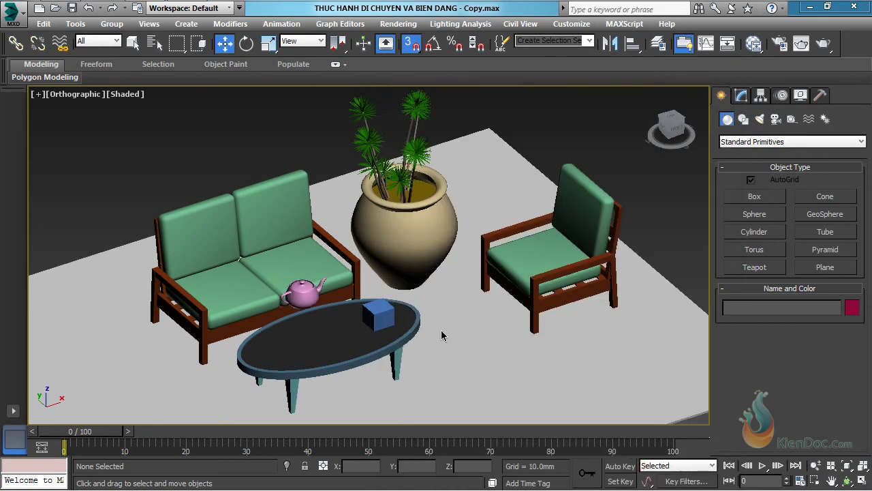
pyautogui.rightClick(299, 293)
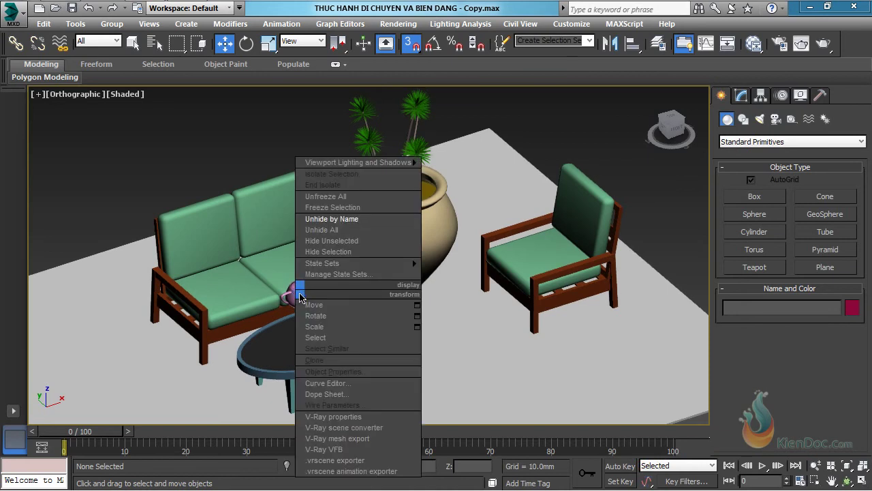
pyautogui.click(329, 231)
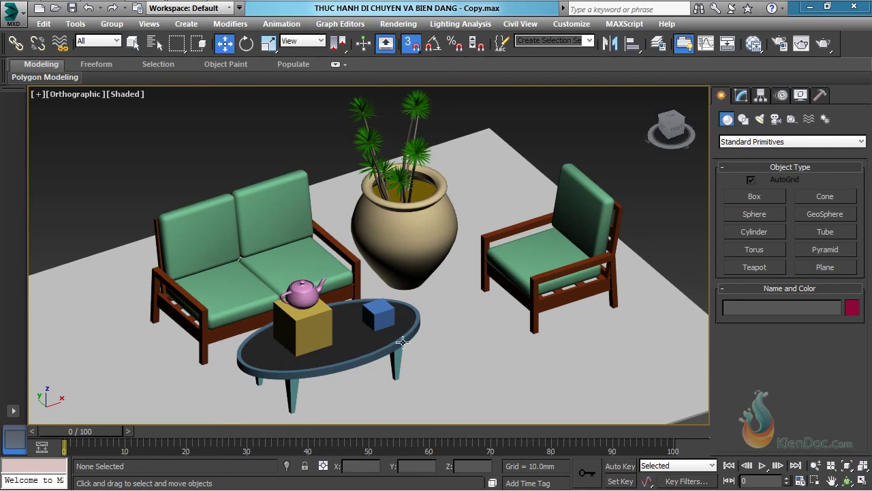
# Step: Freeze the single armchair group
pyautogui.click(555, 263)
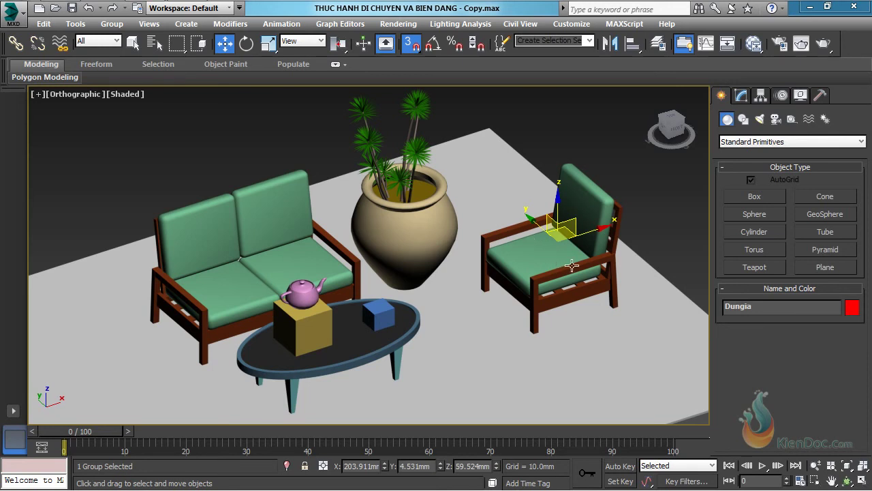
pyautogui.rightClick(554, 244)
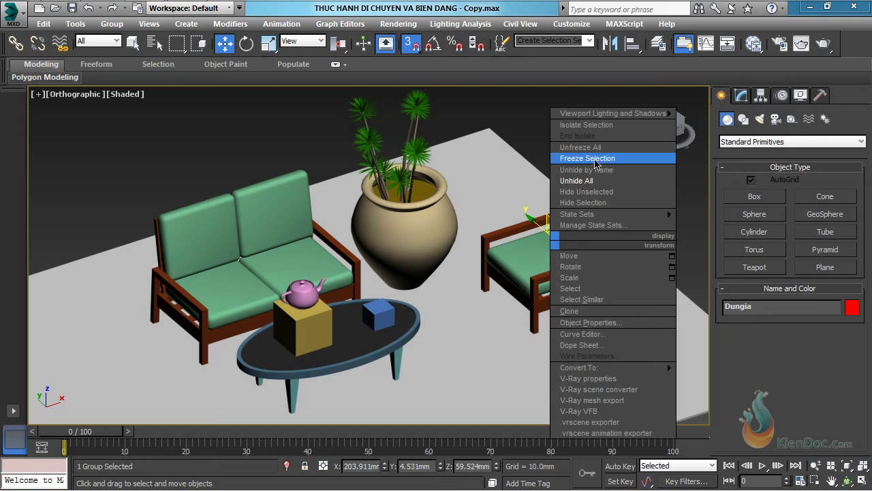
pyautogui.click(588, 161)
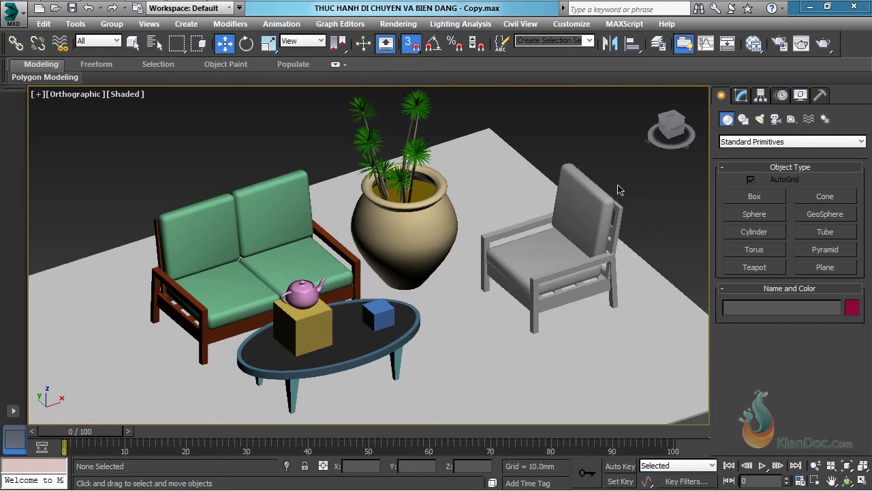
# Step: Try to select the frozen armchair and unfreeze all objects in the scene
pyautogui.click(639, 191)
pyautogui.click(602, 198)
pyautogui.click(603, 192)
pyautogui.moveTo(505, 184); pyautogui.dragTo(476, 119)
pyautogui.rightClick(557, 257)
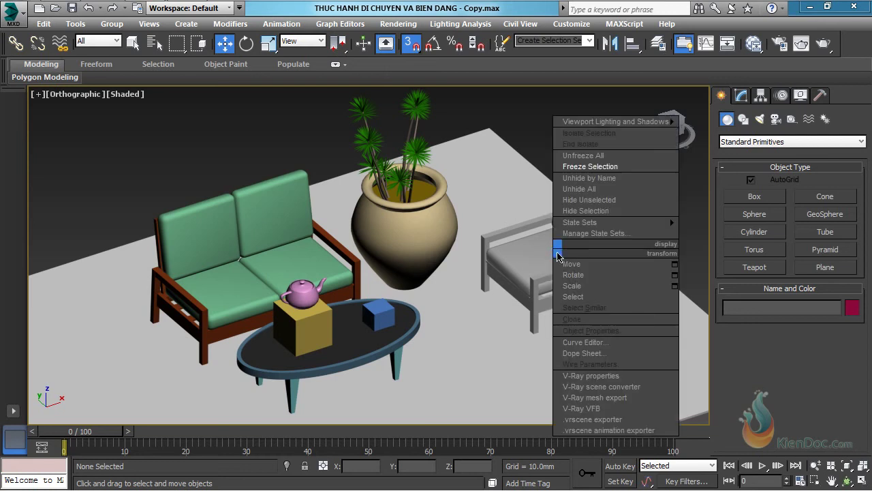
pyautogui.click(591, 156)
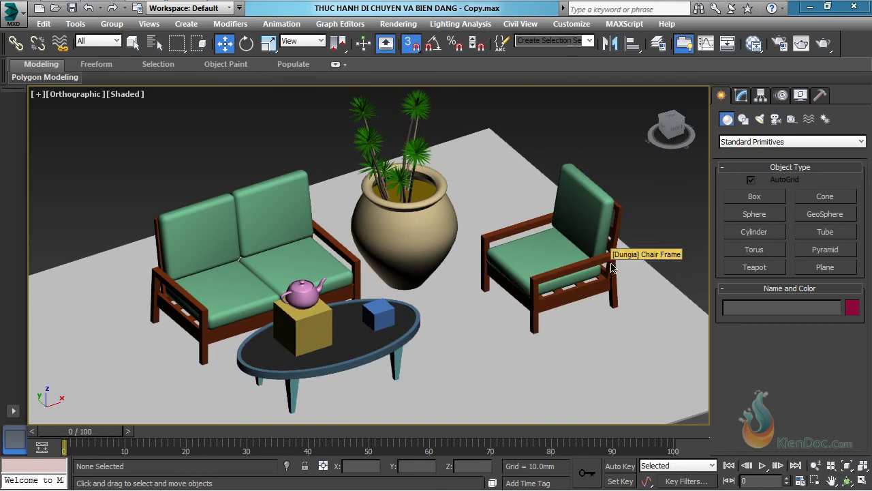
# Step: Lock the selection on the armchair, shift the armchair slightly and undo the move
pyautogui.click(593, 206)
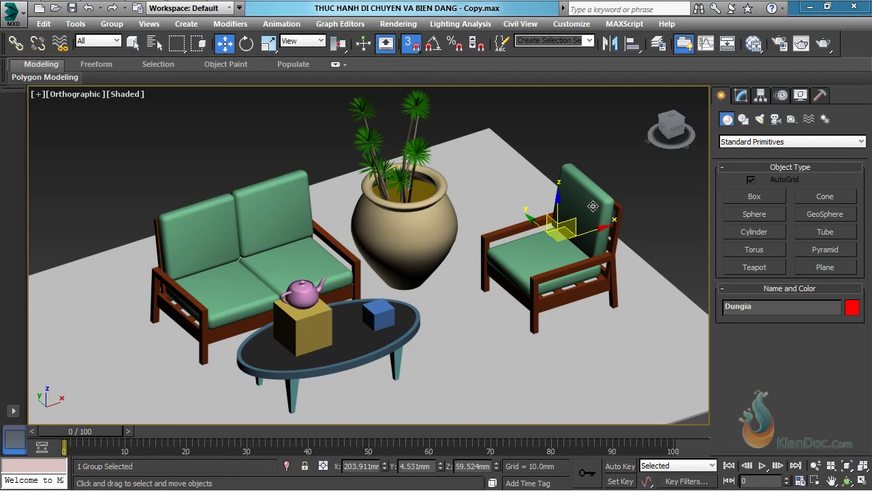
pyautogui.click(305, 468)
pyautogui.moveTo(267, 229); pyautogui.dragTo(564, 241)
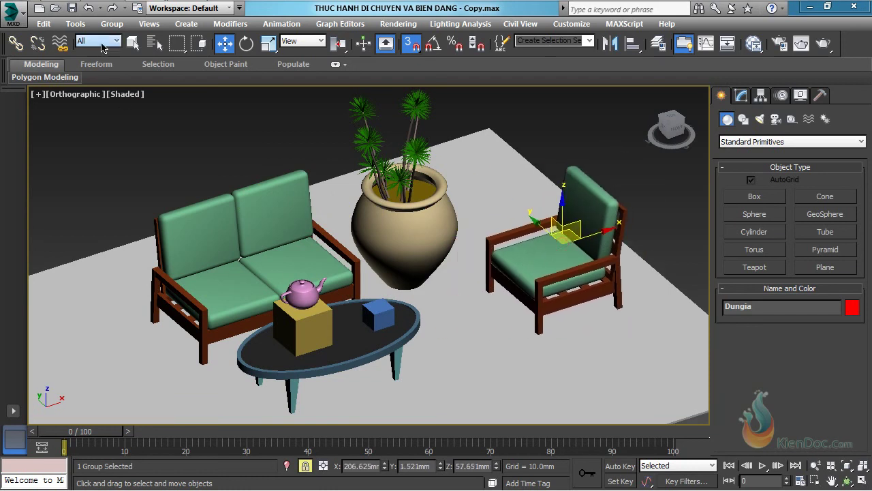
pyautogui.click(89, 11)
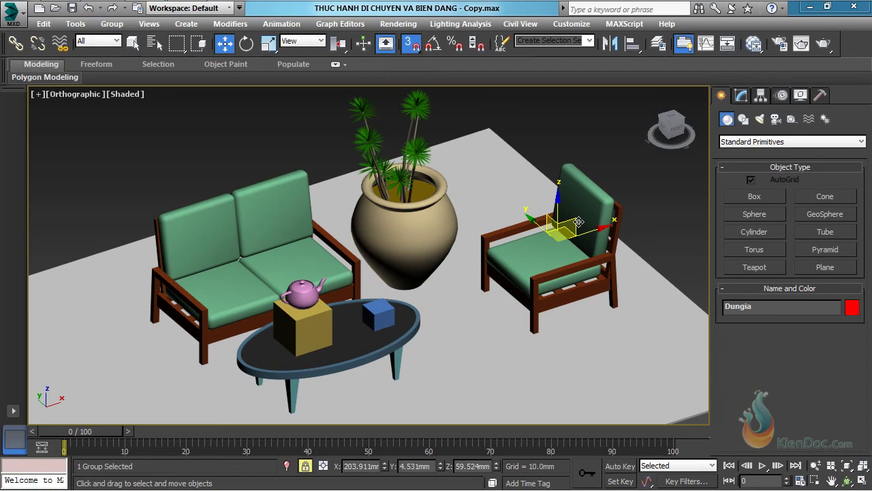
# Step: Select the two-seat sofa, lock the selection and turn off 3D snapping
pyautogui.click(270, 252)
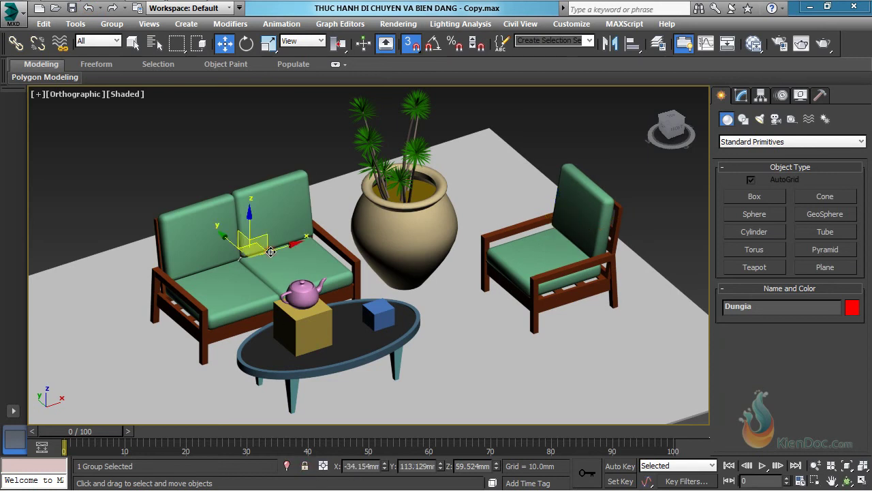
pyautogui.click(305, 466)
pyautogui.click(411, 43)
# Step: Try moving the locked sofa, undo that move and shift the sofa along the X axis to about -44 mm
pyautogui.moveTo(572, 216)
pyautogui.mouseDown()
pyautogui.moveTo(286, 252)
pyautogui.moveTo(341, 218)
pyautogui.moveTo(287, 233)
pyautogui.moveTo(268, 208)
pyautogui.mouseUp()
pyautogui.click(88, 7)
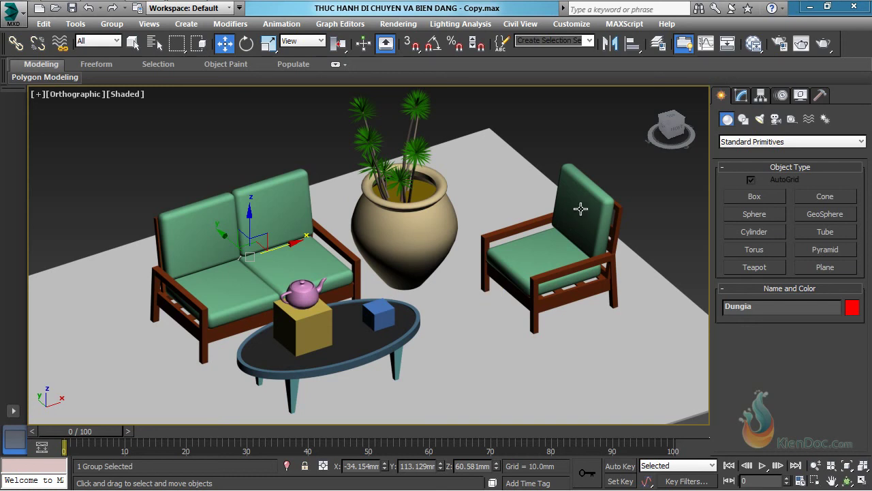
pyautogui.moveTo(291, 243); pyautogui.dragTo(282, 246)
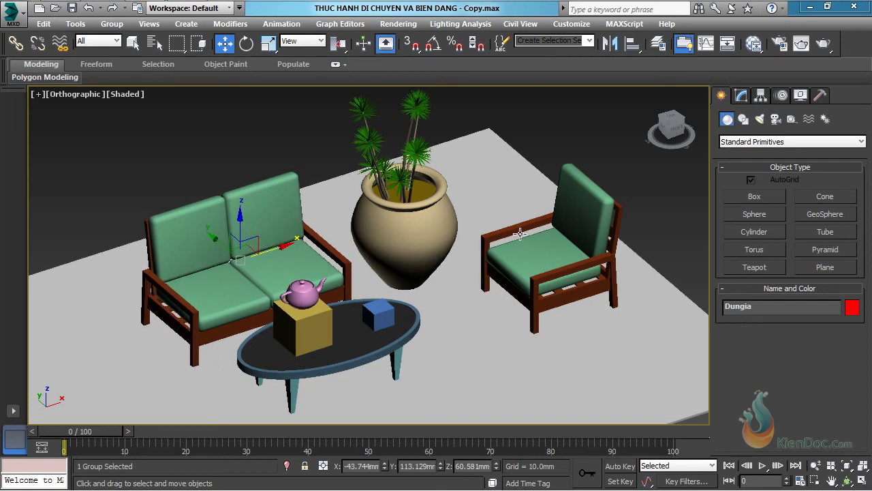
# Step: Group the armchair and the two-seat sofa under the name Dungia
pyautogui.click(520, 233)
pyautogui.keyDown('ctrl'); pyautogui.click(265, 219); pyautogui.keyUp('ctrl')
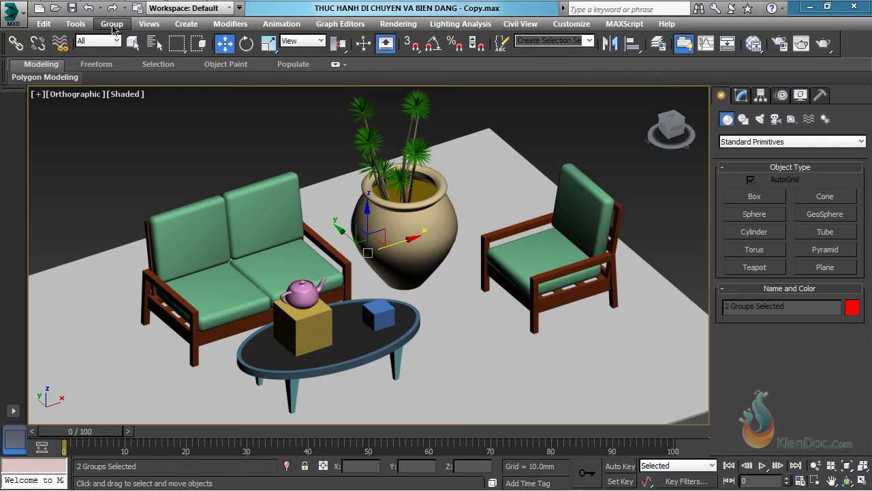
pyautogui.click(111, 24)
pyautogui.click(118, 38)
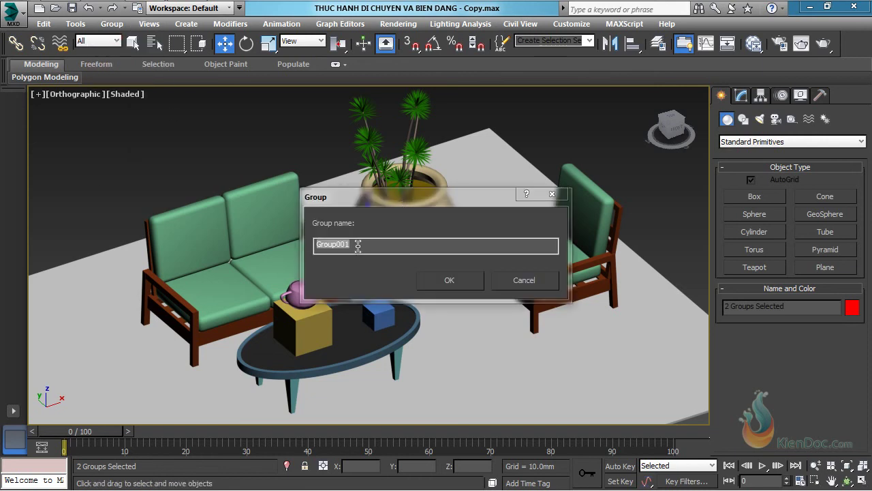
pyautogui.write('Dungia')
pyautogui.click(450, 281)
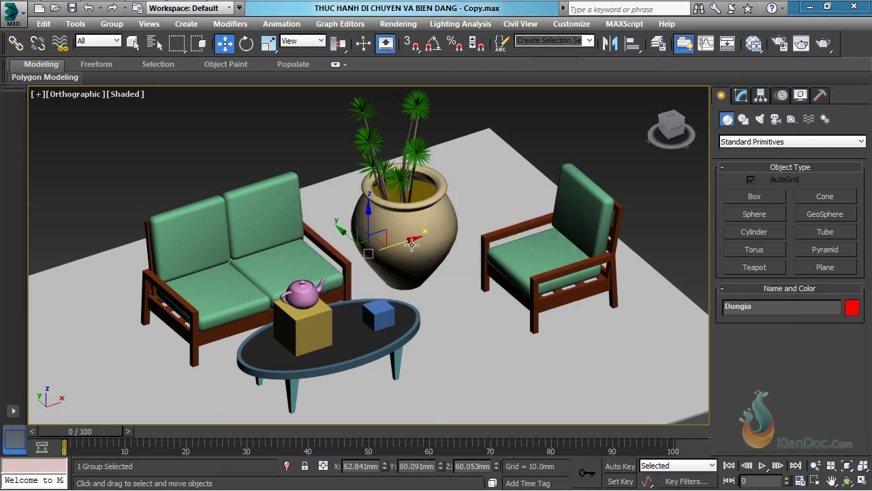
# Step: Shift the armchair-and-sofa group along the X axis to about 52 mm and ungroup it
pyautogui.moveTo(412, 246)
pyautogui.mouseDown()
pyautogui.moveTo(430, 244)
pyautogui.moveTo(395, 250)
pyautogui.mouseUp()
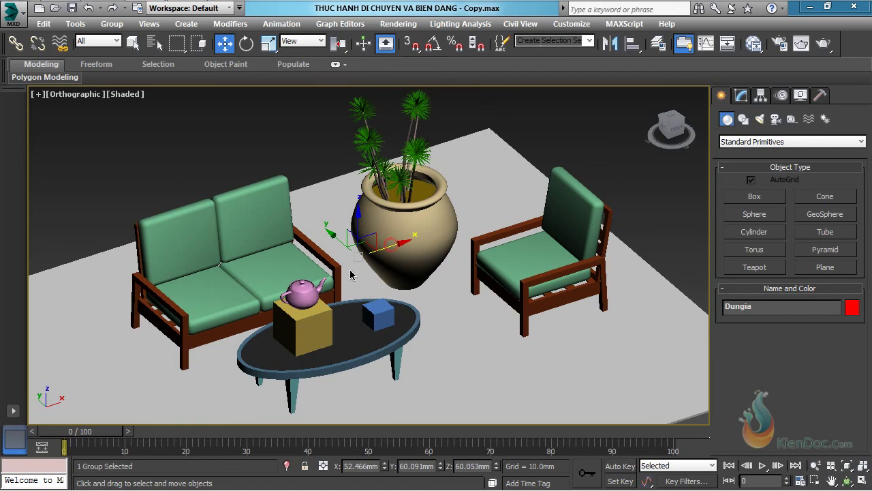
pyautogui.click(109, 24)
pyautogui.click(132, 56)
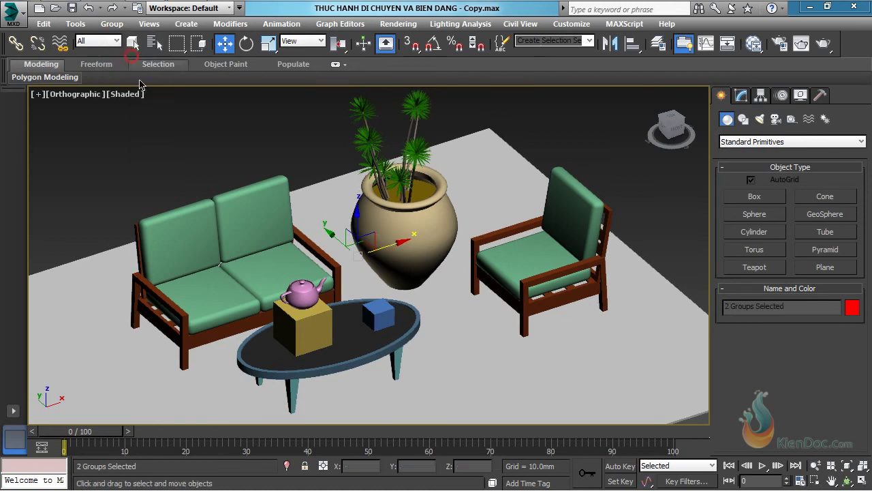
# Step: Move the armchair along the X axis to about 202 mm and group it with the sofa, keeping the default name Group001
pyautogui.click(562, 226)
pyautogui.moveTo(580, 235); pyautogui.dragTo(590, 239)
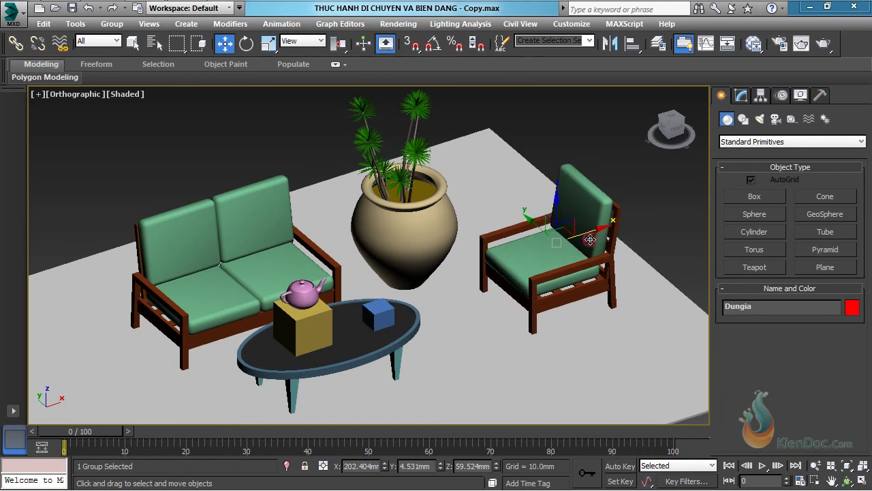
pyautogui.keyDown('ctrl'); pyautogui.click(240, 219); pyautogui.keyUp('ctrl')
pyautogui.click(103, 25)
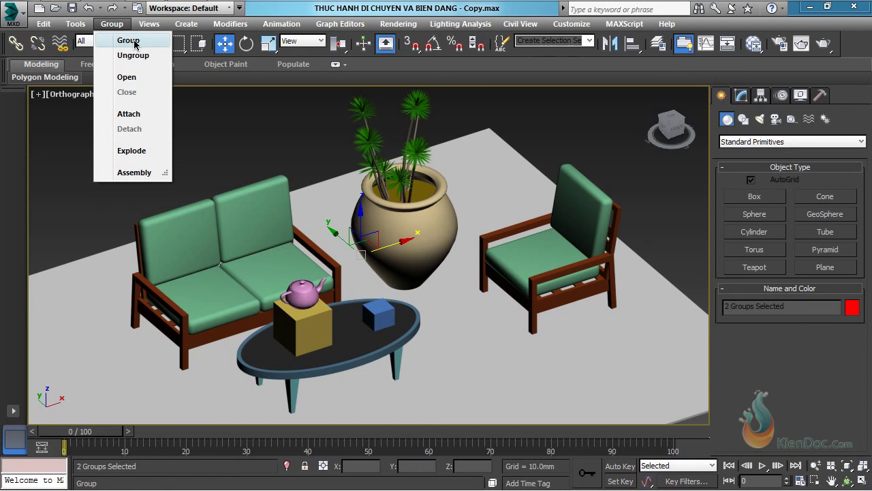
pyautogui.click(128, 40)
pyautogui.click(452, 282)
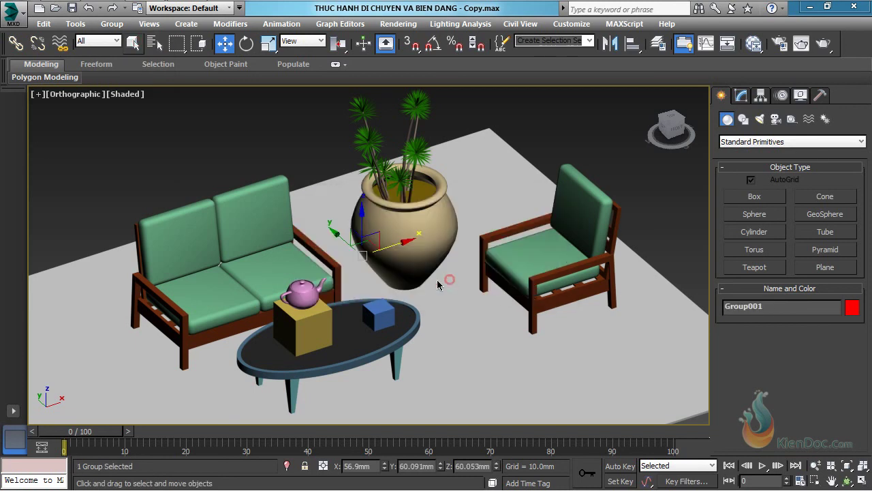
# Step: Open the armchair-and-sofa group, move the armchair along the X axis to about 194 mm and close the group
pyautogui.click(112, 24)
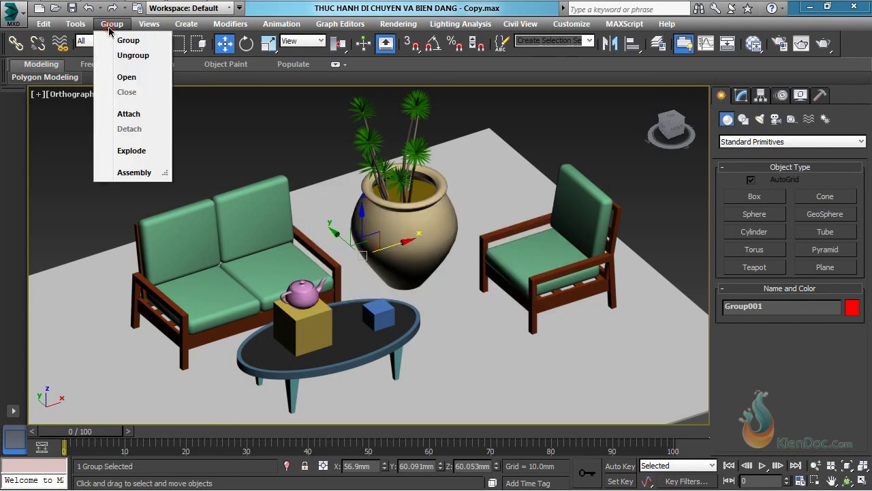
pyautogui.click(132, 77)
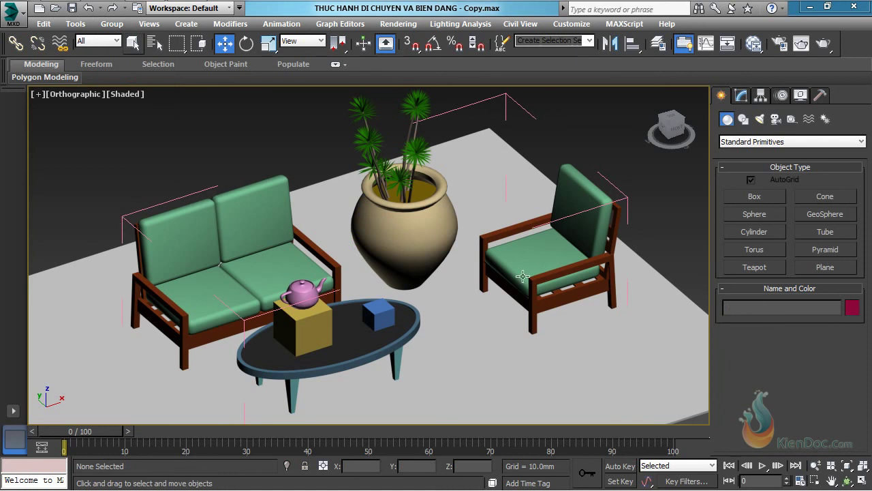
pyautogui.click(540, 256)
pyautogui.moveTo(587, 230)
pyautogui.mouseDown()
pyautogui.moveTo(542, 235)
pyautogui.moveTo(589, 244)
pyautogui.moveTo(578, 245)
pyautogui.mouseUp()
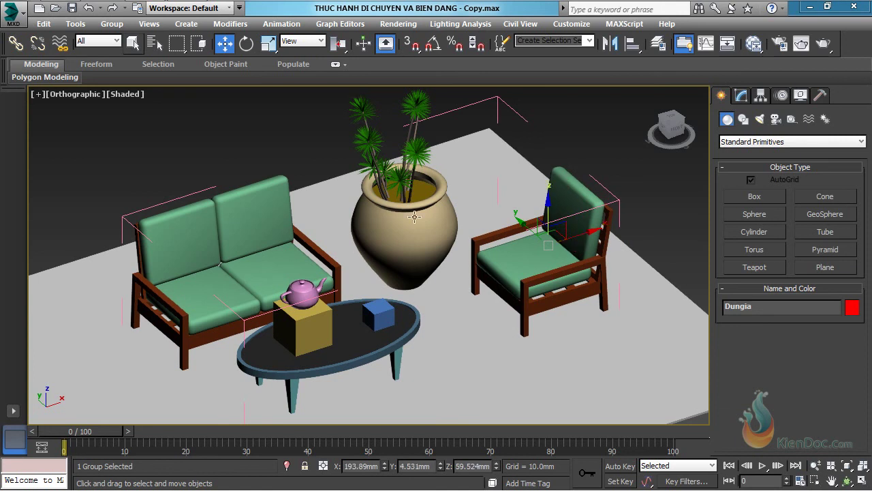
pyautogui.click(118, 25)
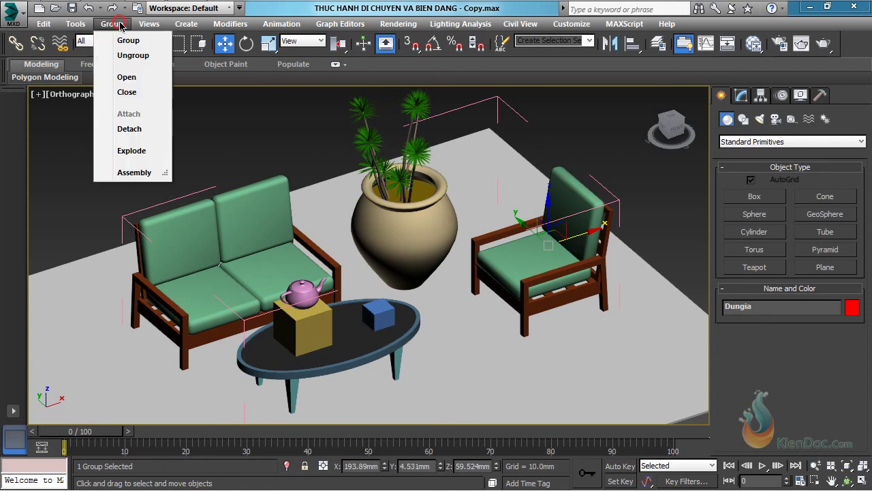
pyautogui.click(124, 93)
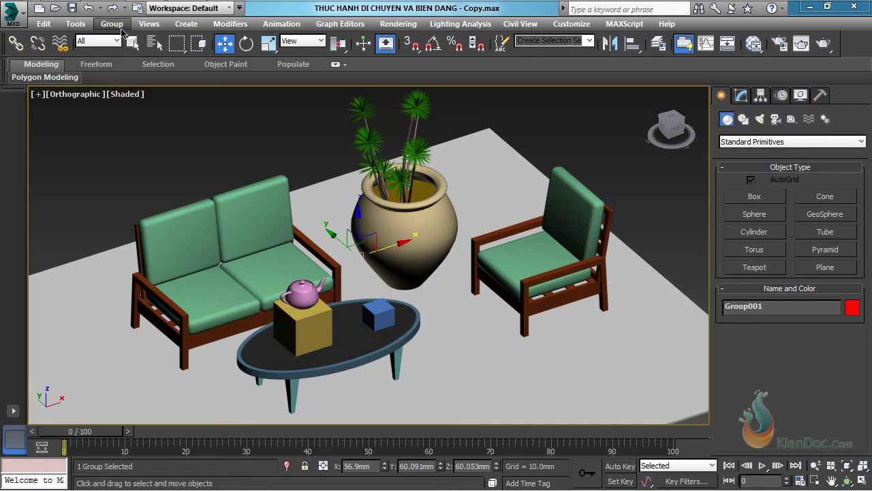
# Step: Reopen the armchair-and-sofa group and shift the armchair along the X axis to about 191 mm
pyautogui.click(112, 25)
pyautogui.click(130, 78)
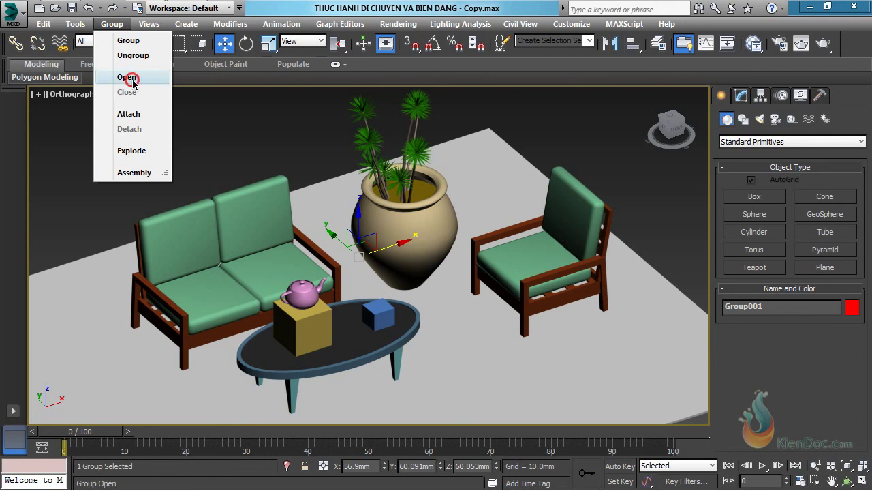
pyautogui.click(566, 187)
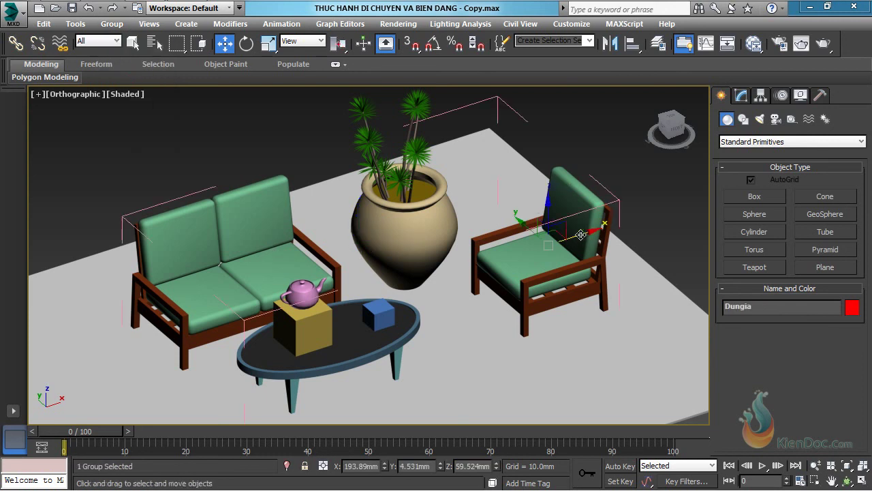
pyautogui.moveTo(581, 235); pyautogui.dragTo(578, 235)
# Step: Detach the armchair from the open group and move it along the X axis to about 201 mm
pyautogui.click(112, 24)
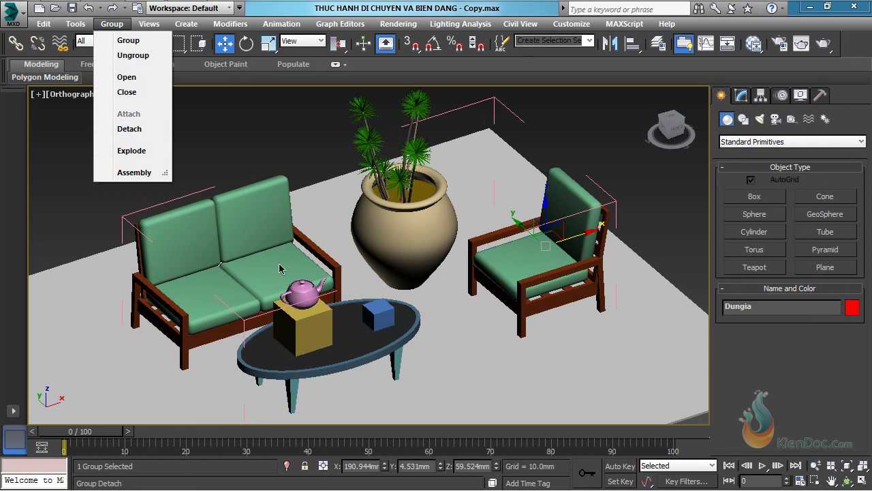
pyautogui.click(129, 128)
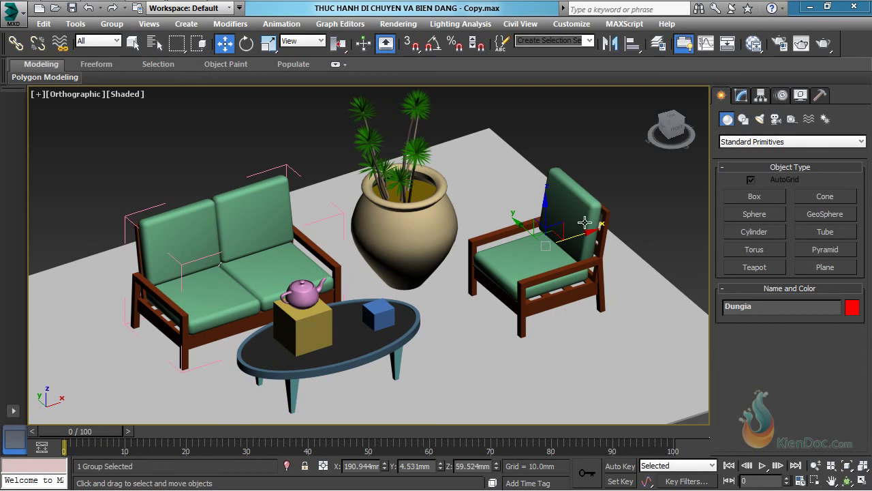
pyautogui.moveTo(584, 235); pyautogui.dragTo(594, 233)
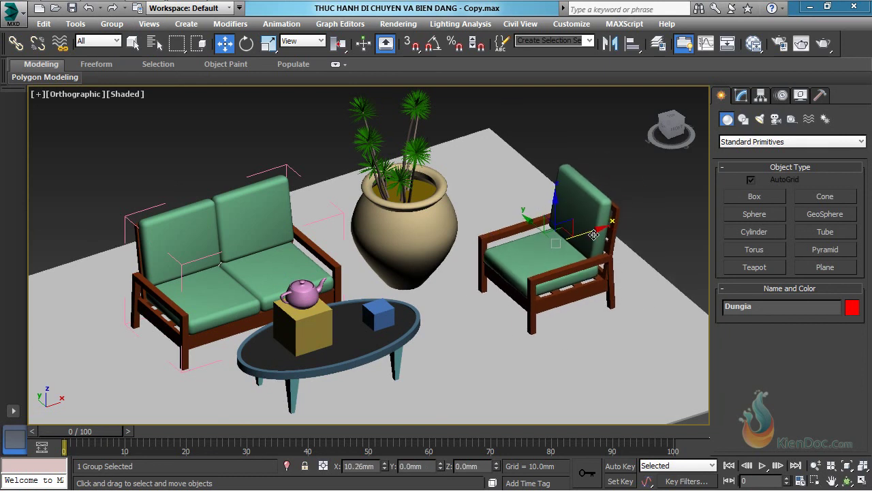
# Step: Close the sofa's open group, undo the last selection change and reselect the sofa's group
pyautogui.click(224, 208)
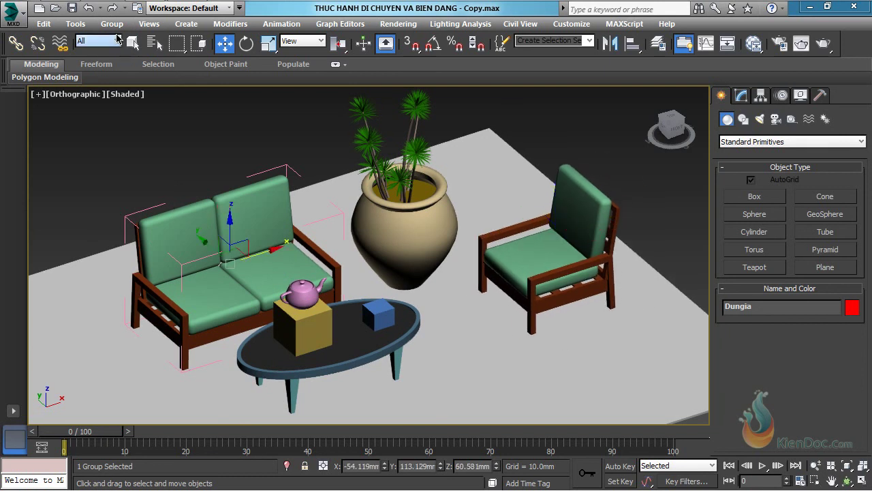
pyautogui.click(112, 24)
pyautogui.click(126, 92)
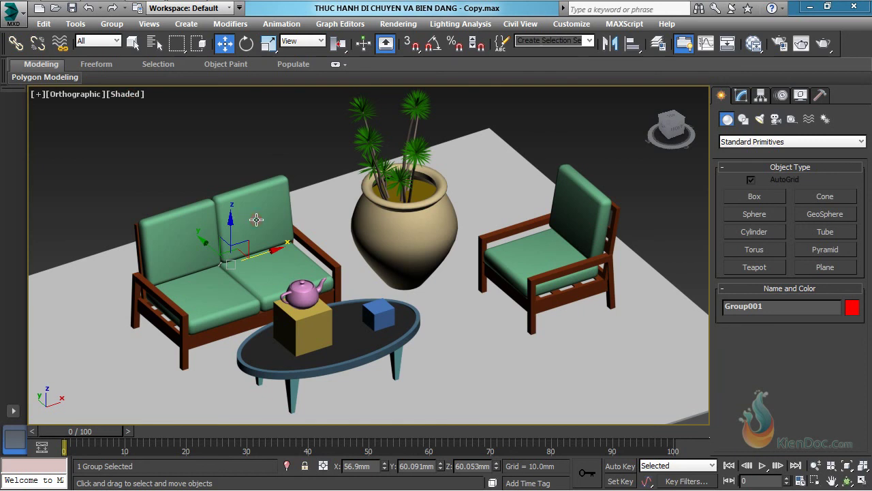
pyautogui.hotkey('ctrl', 'z')
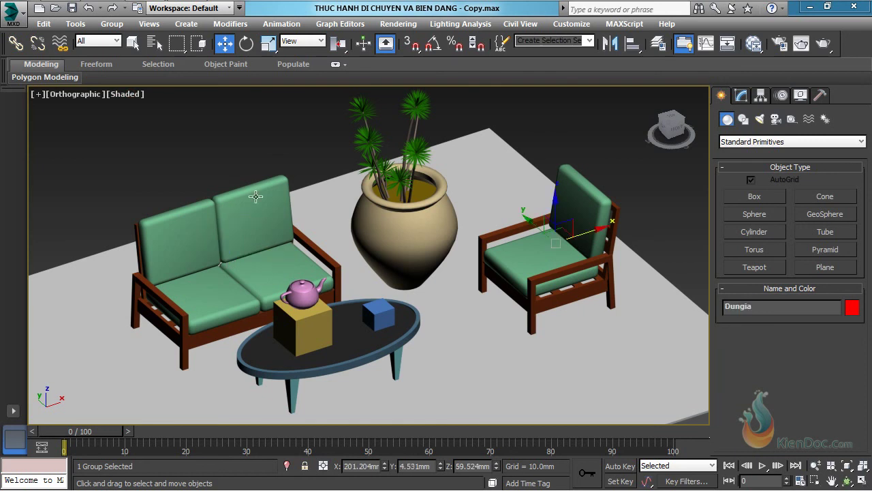
pyautogui.click(227, 215)
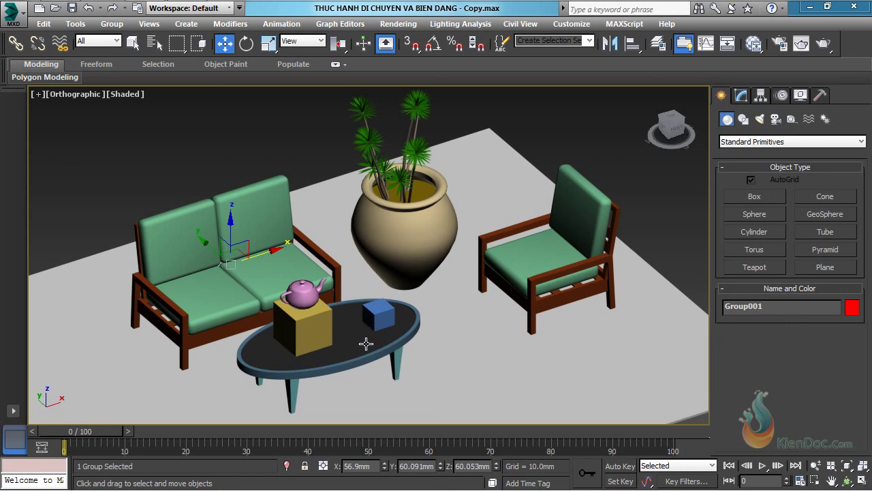
# Step: Attach the oval coffee table to the sofa's group
pyautogui.click(366, 344)
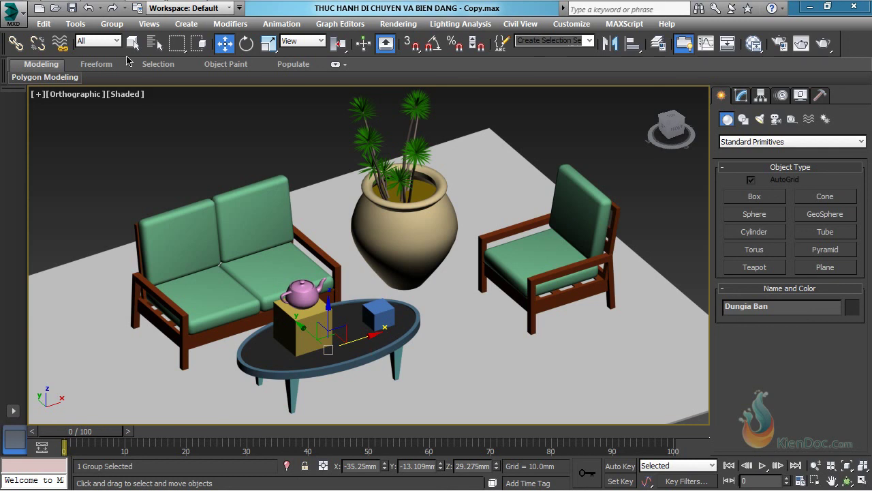
pyautogui.click(112, 24)
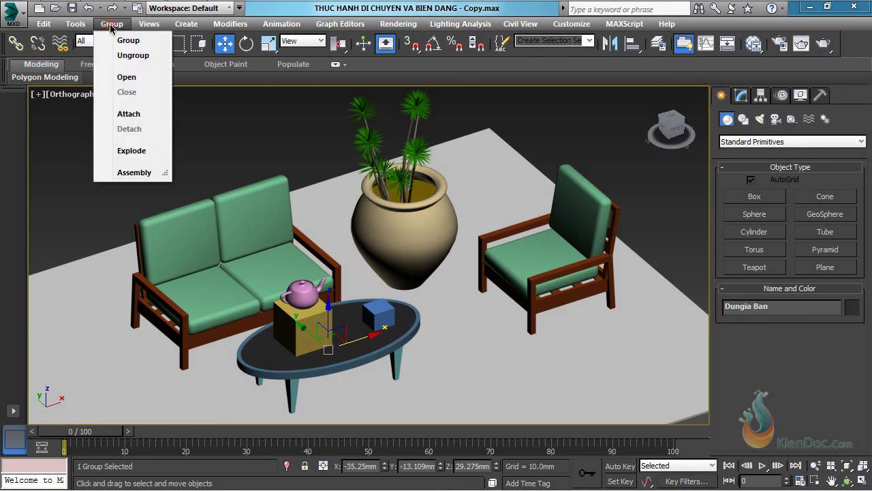
pyautogui.click(129, 114)
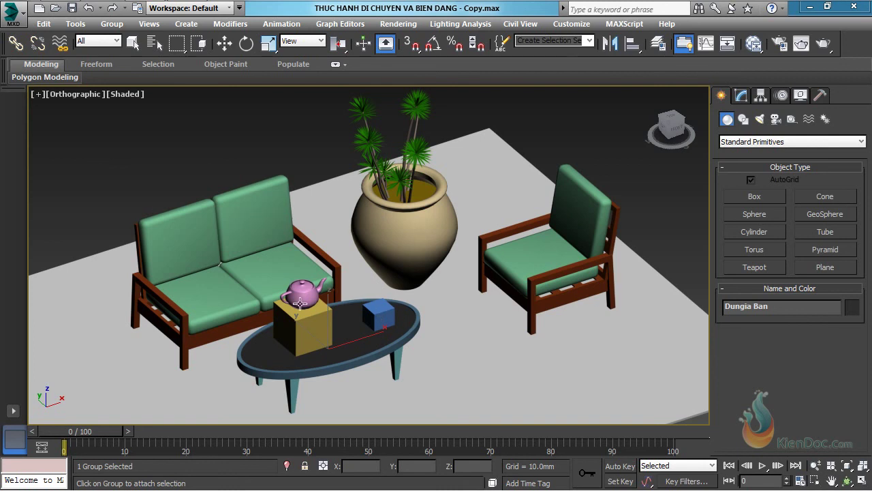
pyautogui.click(112, 24)
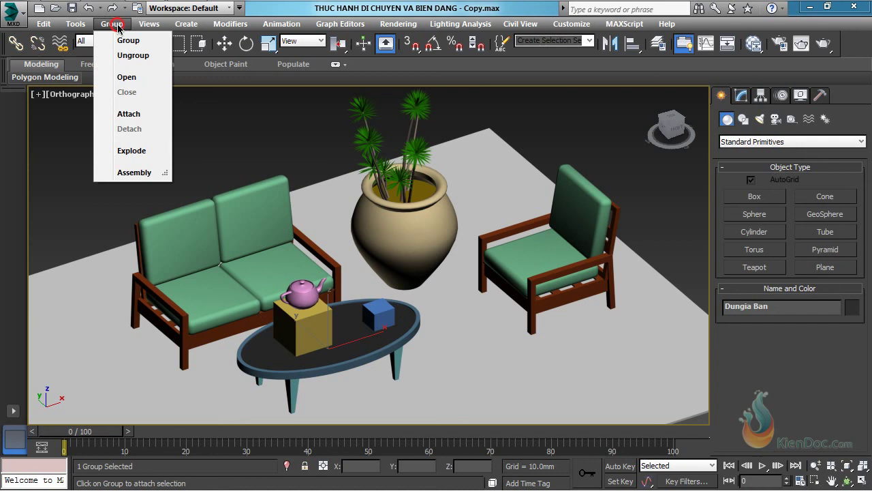
pyautogui.click(129, 114)
pyautogui.click(265, 192)
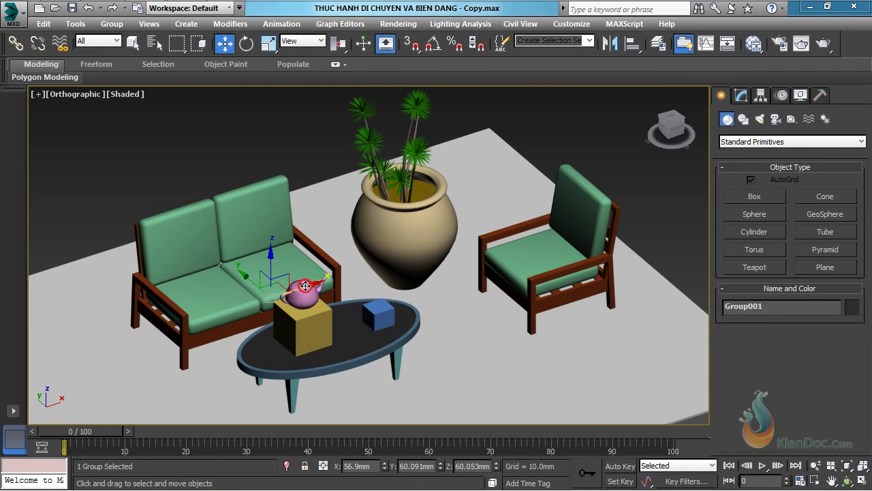
# Step: Shift the sofa-and-table group along the X axis to about 54 mm and undo the move
pyautogui.moveTo(306, 286)
pyautogui.mouseDown()
pyautogui.moveTo(393, 294)
pyautogui.moveTo(289, 293)
pyautogui.moveTo(302, 286)
pyautogui.mouseUp()
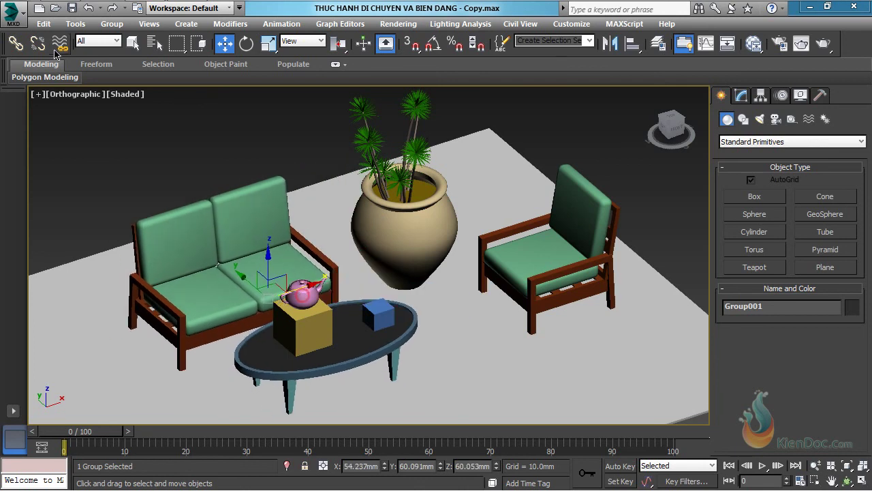
pyautogui.click(89, 7)
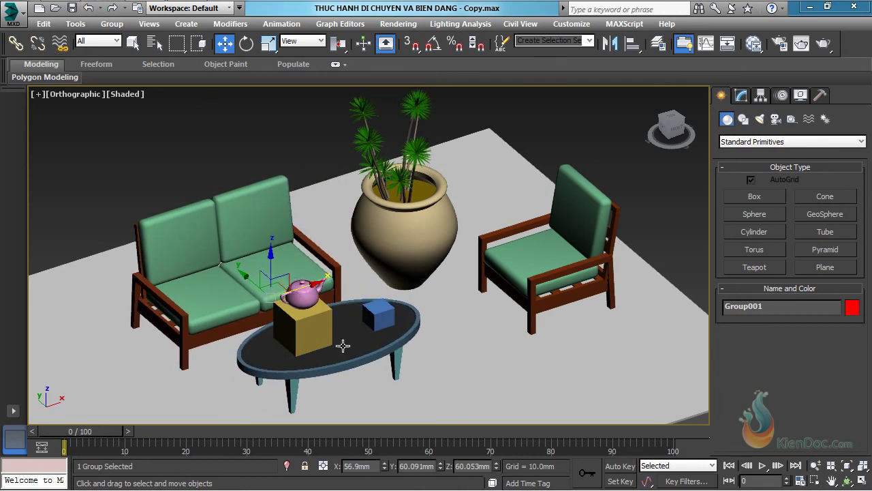
# Step: Move the sofa-and-table group along the X axis to about 50 mm
pyautogui.click(112, 24)
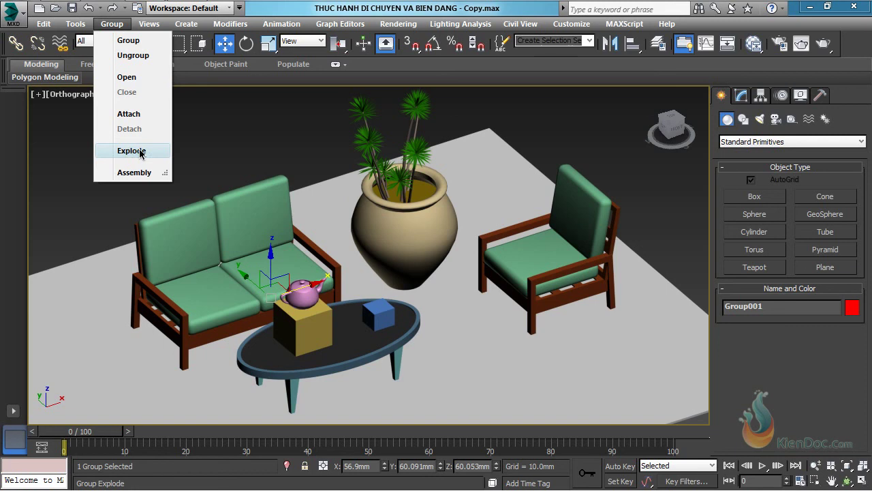
pyautogui.click(253, 228)
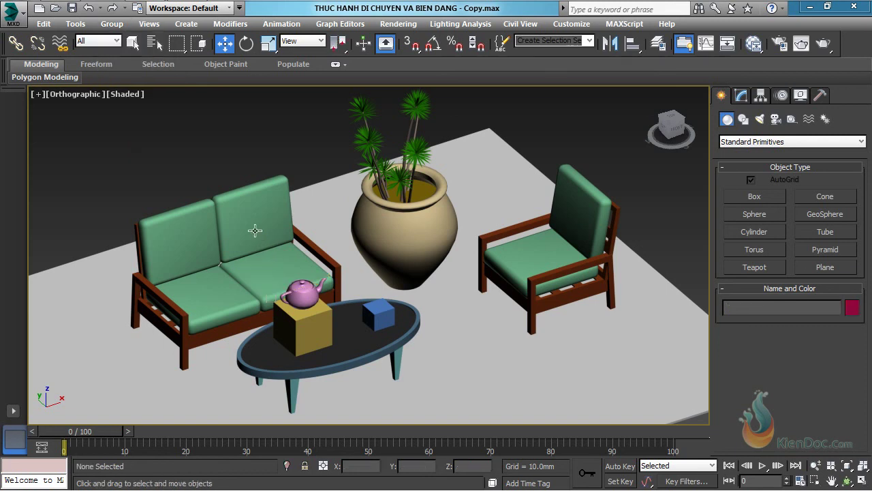
pyautogui.click(272, 258)
pyautogui.moveTo(305, 287)
pyautogui.mouseDown()
pyautogui.moveTo(336, 278)
pyautogui.moveTo(283, 285)
pyautogui.moveTo(298, 284)
pyautogui.mouseUp()
pyautogui.click(278, 350)
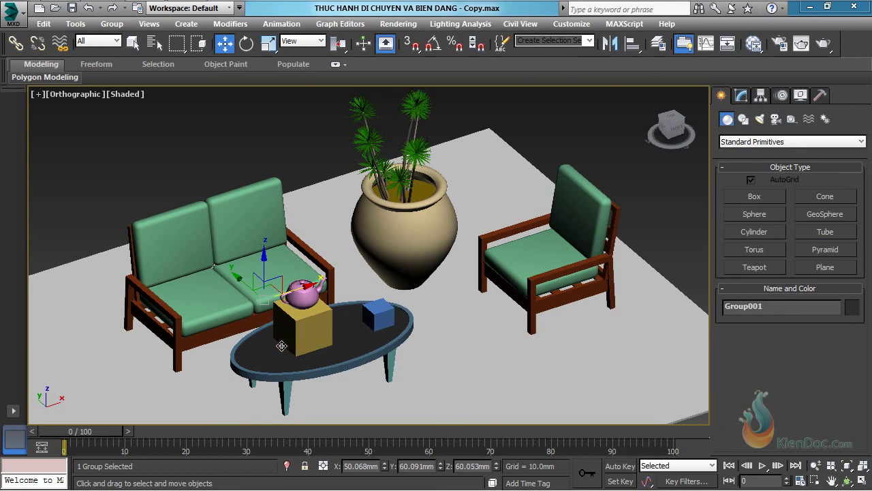
# Step: Group the armchair together with the sofa-and-table group, keeping the default name Group002
pyautogui.keyDown('ctrl'); pyautogui.click(538, 257); pyautogui.keyUp('ctrl')
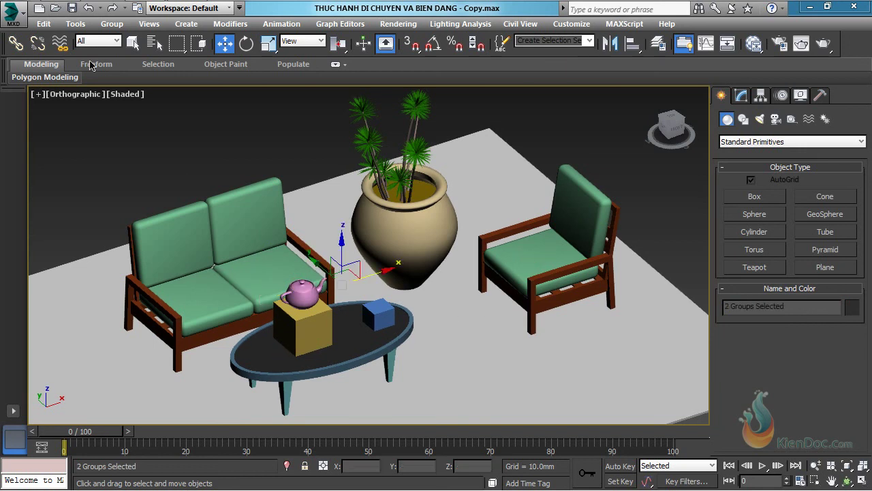
pyautogui.click(110, 25)
pyautogui.click(129, 40)
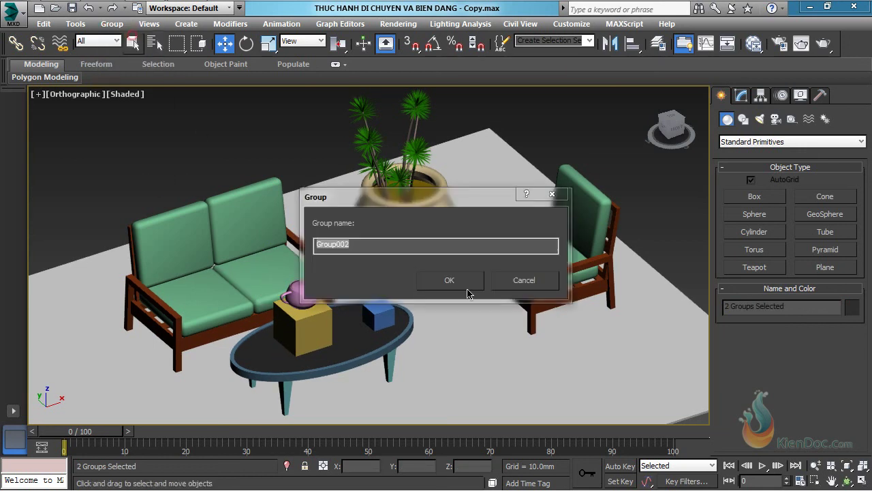
pyautogui.click(449, 279)
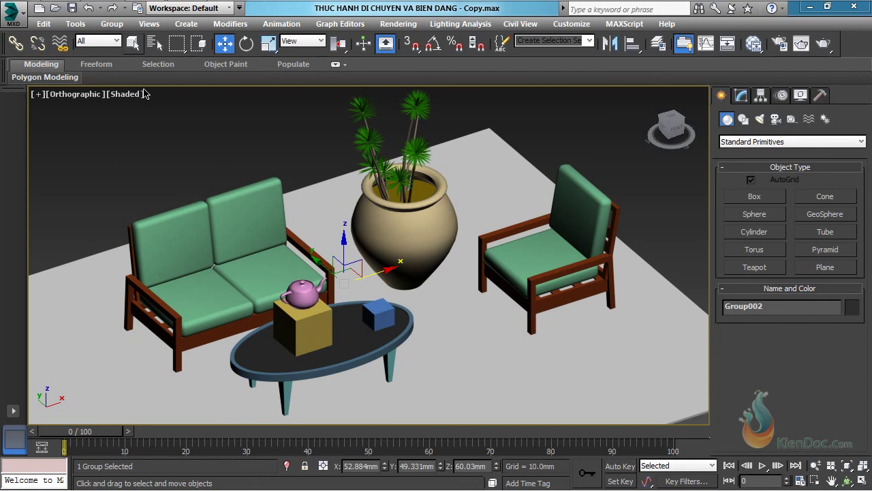
# Step: Ungroup the combined furniture group and move only the sofa-and-table group along the X axis to about 38 mm
pyautogui.click(111, 25)
pyautogui.click(127, 77)
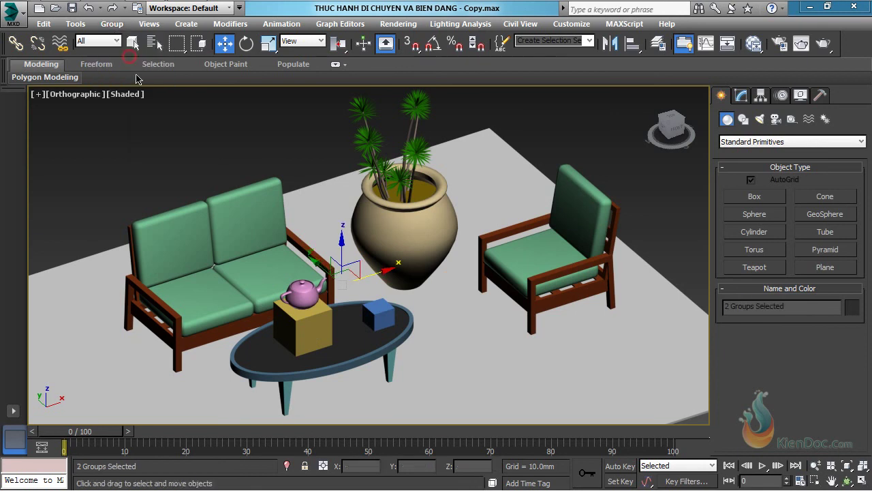
pyautogui.click(563, 255)
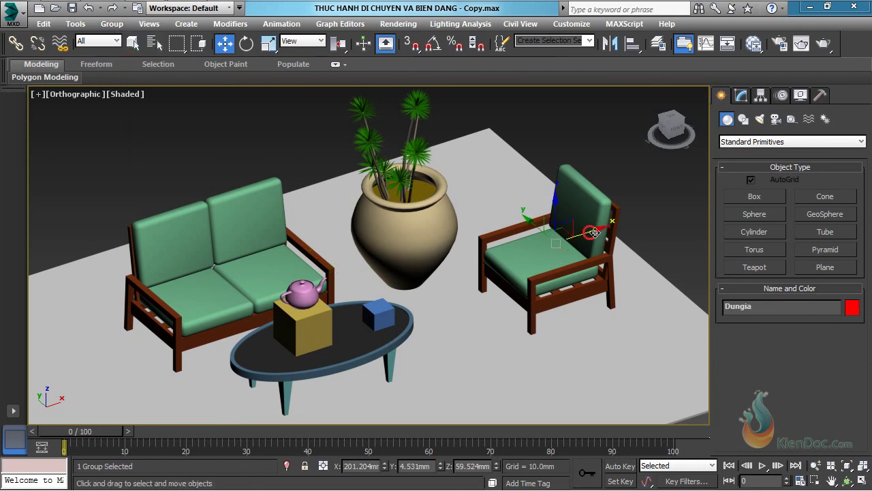
pyautogui.click(341, 354)
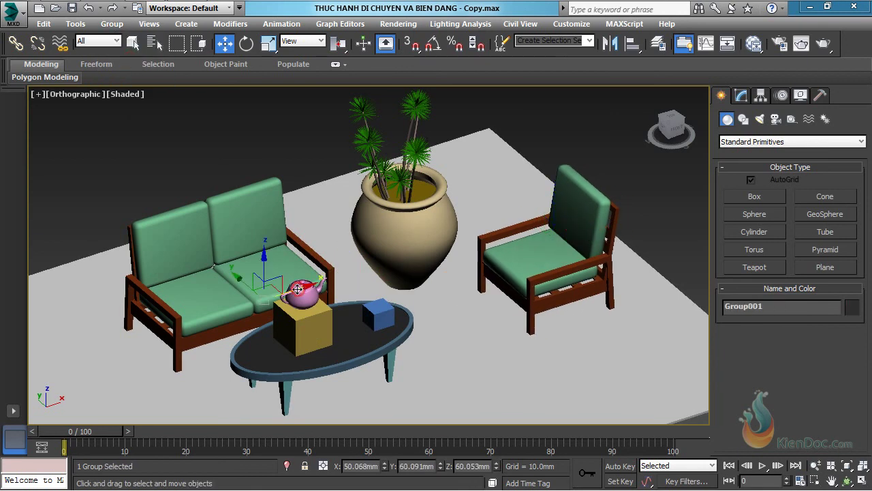
pyautogui.moveTo(299, 289); pyautogui.dragTo(287, 292)
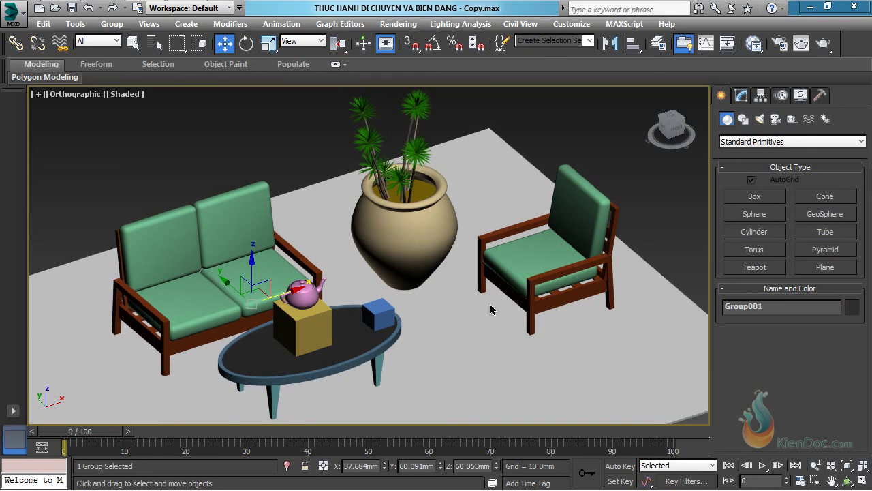
# Step: Group the armchair with the sofa-and-table group again under the name Dungia
pyautogui.keyDown('ctrl'); pyautogui.click(527, 258); pyautogui.keyUp('ctrl')
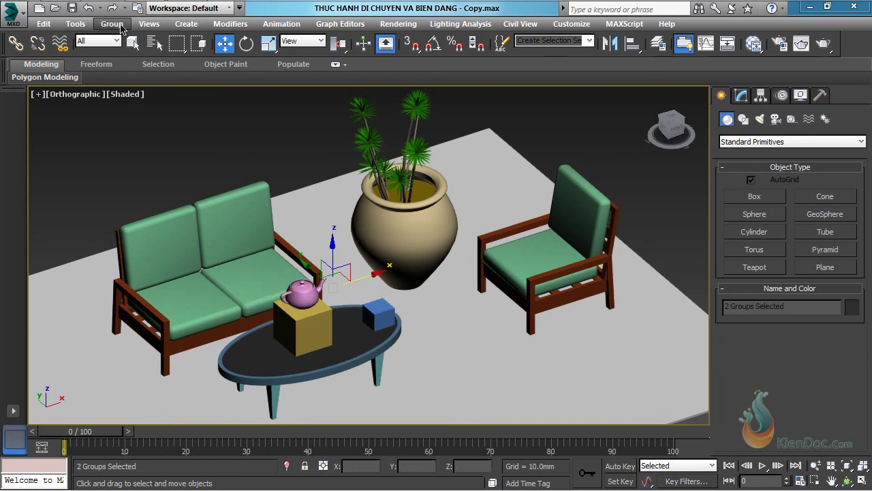
pyautogui.click(123, 26)
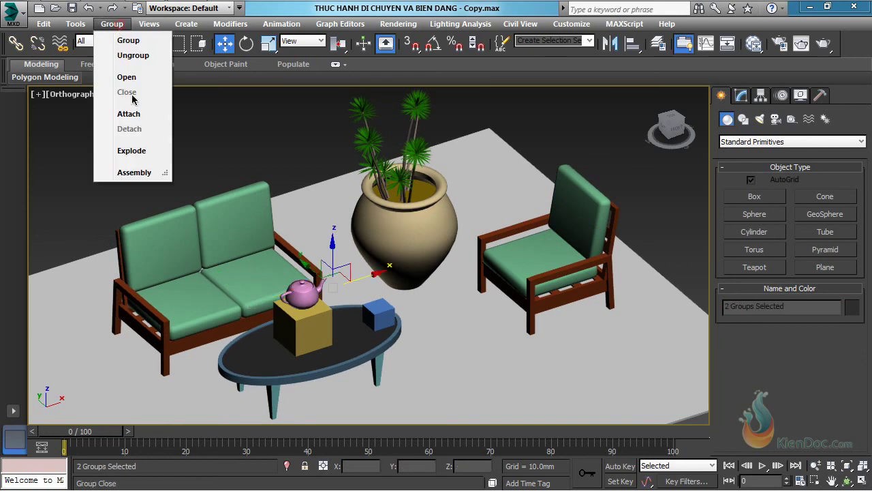
pyautogui.click(136, 41)
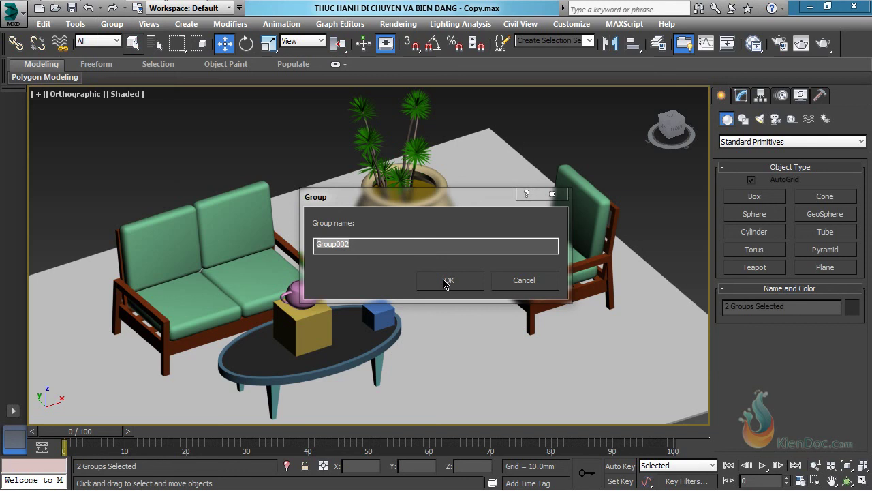
pyautogui.write('Dungia')
pyautogui.click(443, 285)
# Step: Explode the combined furniture group, including its nested groups, into individual objects
pyautogui.click(233, 225)
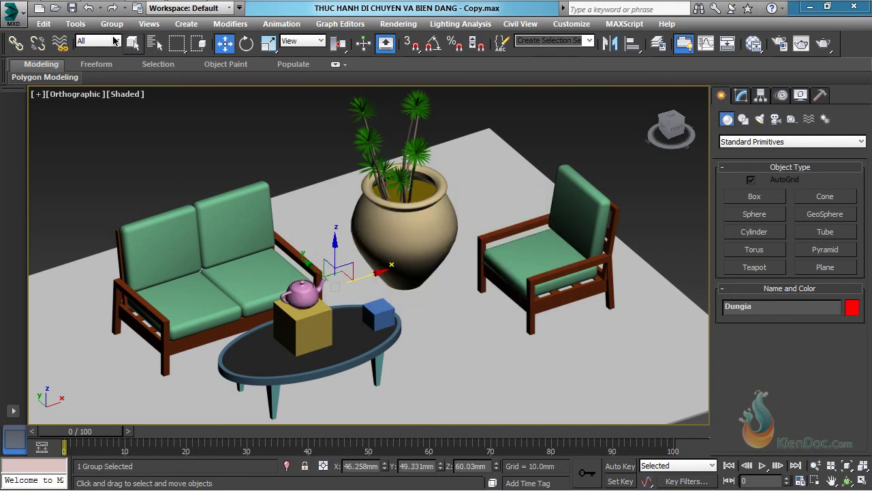
pyautogui.click(112, 24)
pyautogui.click(132, 148)
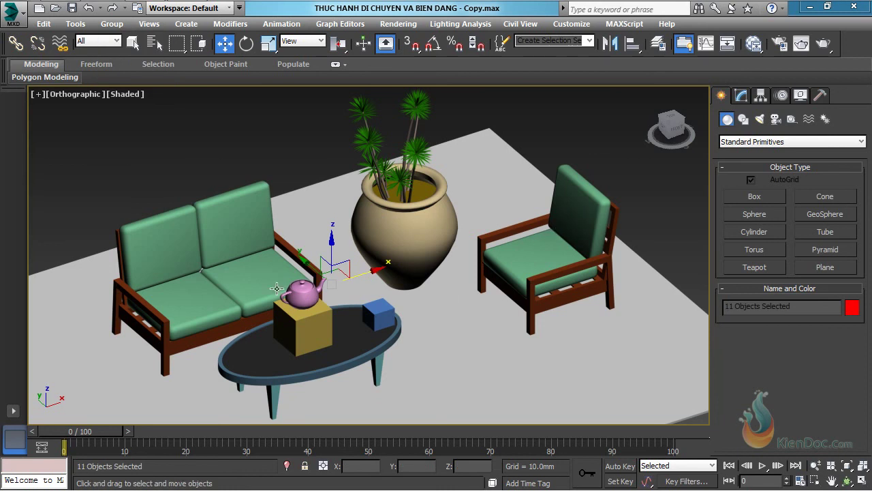
# Step: Shift the armchair's seat cushion about 4 mm along the X axis, undo the shift and select the sofa's right back cushion
pyautogui.click(545, 251)
pyautogui.moveTo(575, 262); pyautogui.dragTo(578, 257)
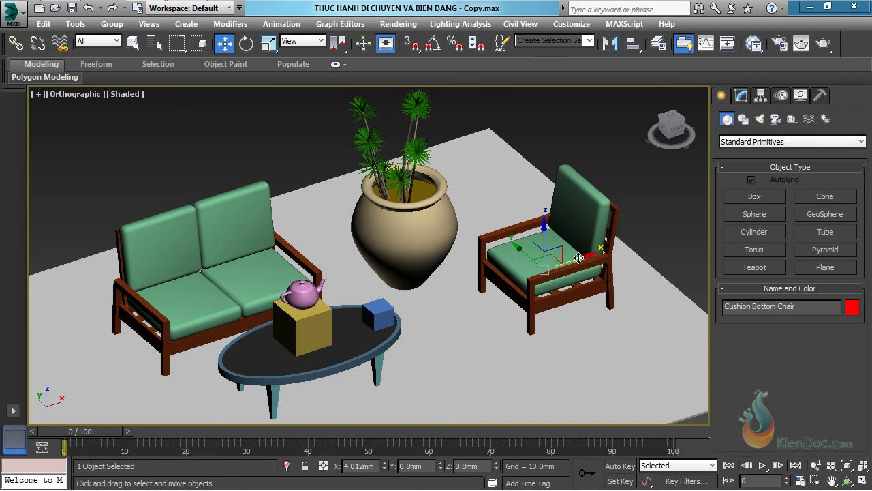
pyautogui.click(253, 220)
pyautogui.hotkey('ctrl', 'z')
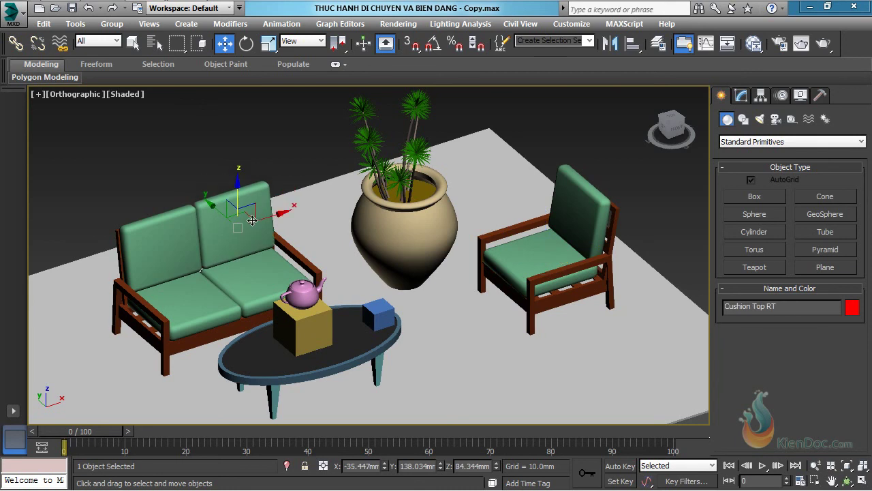